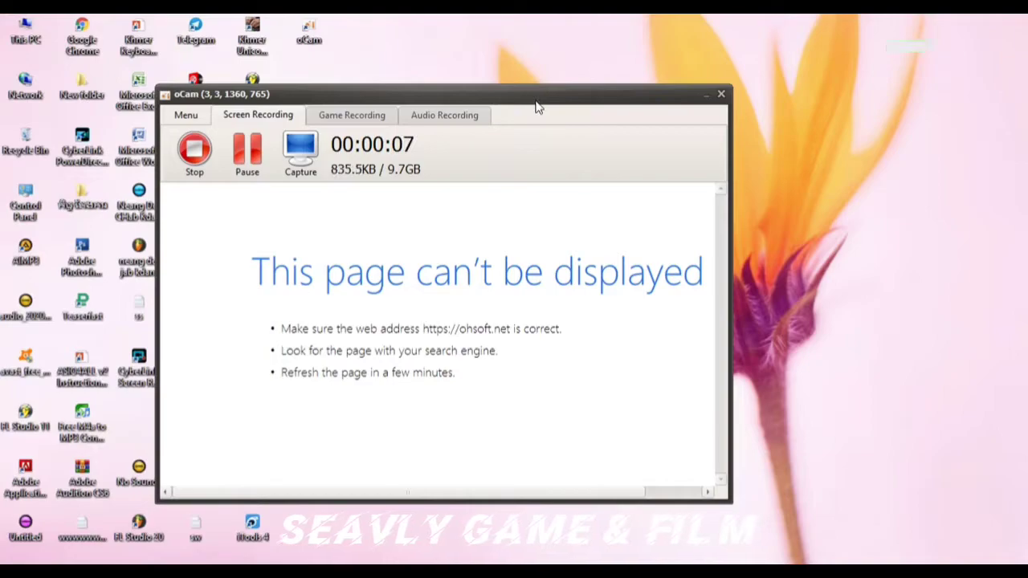
right_click(522, 67)
click(574, 103)
drag(557, 91, 677, 85)
right_click(381, 157)
click(404, 197)
right_click(379, 184)
click(416, 228)
right_click(392, 219)
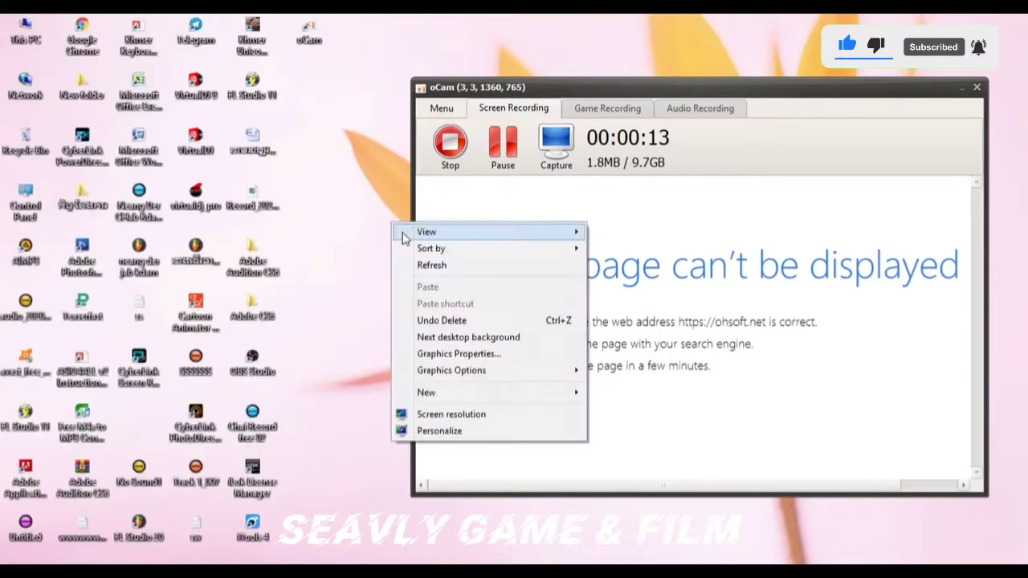
click(410, 265)
drag(514, 92, 573, 102)
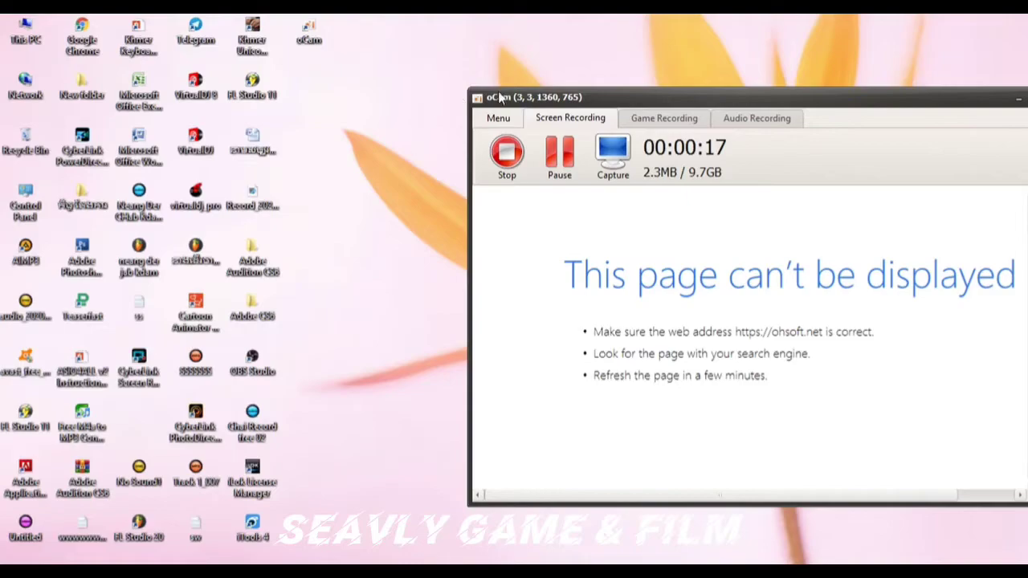
right_click(354, 167)
click(377, 207)
right_click(375, 205)
click(397, 246)
right_click(372, 222)
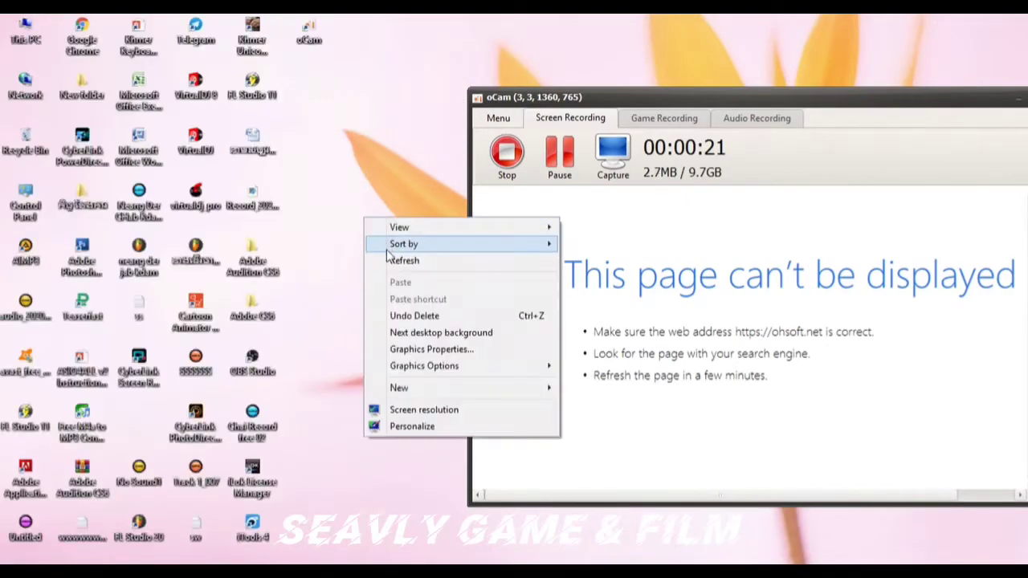
click(393, 264)
right_click(371, 219)
click(384, 265)
right_click(379, 226)
click(397, 265)
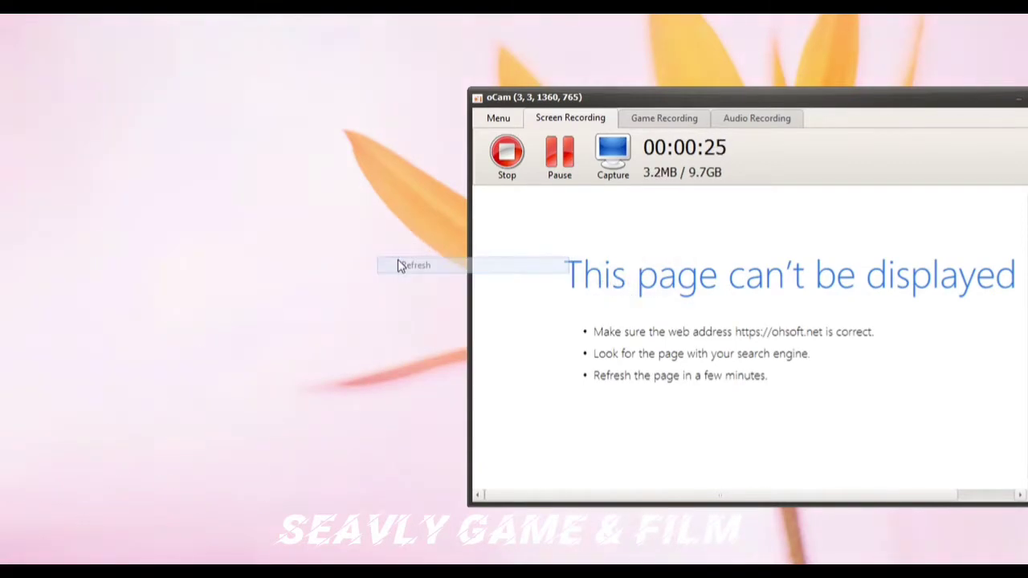
right_click(390, 247)
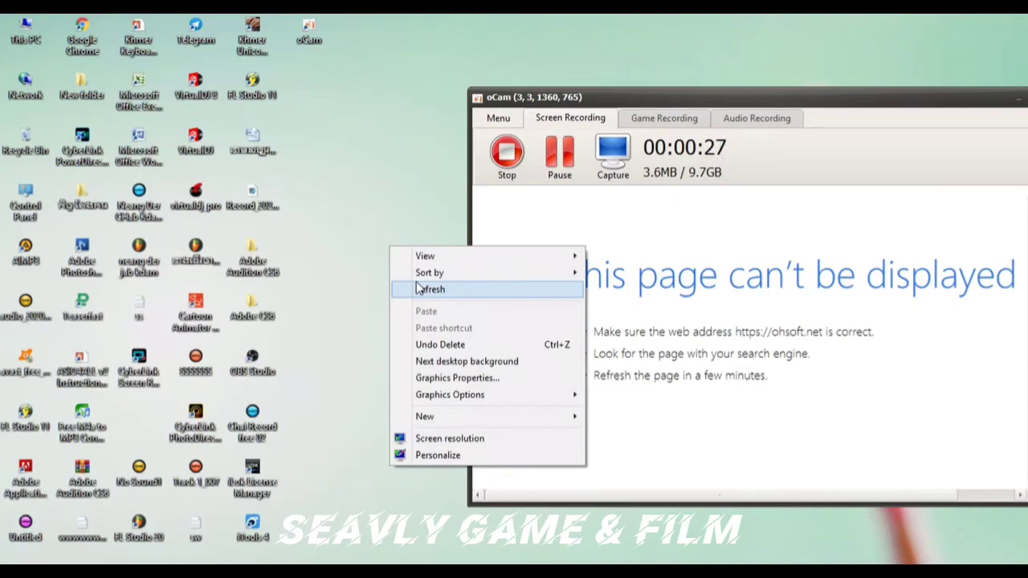
click(419, 290)
drag(495, 105, 512, 105)
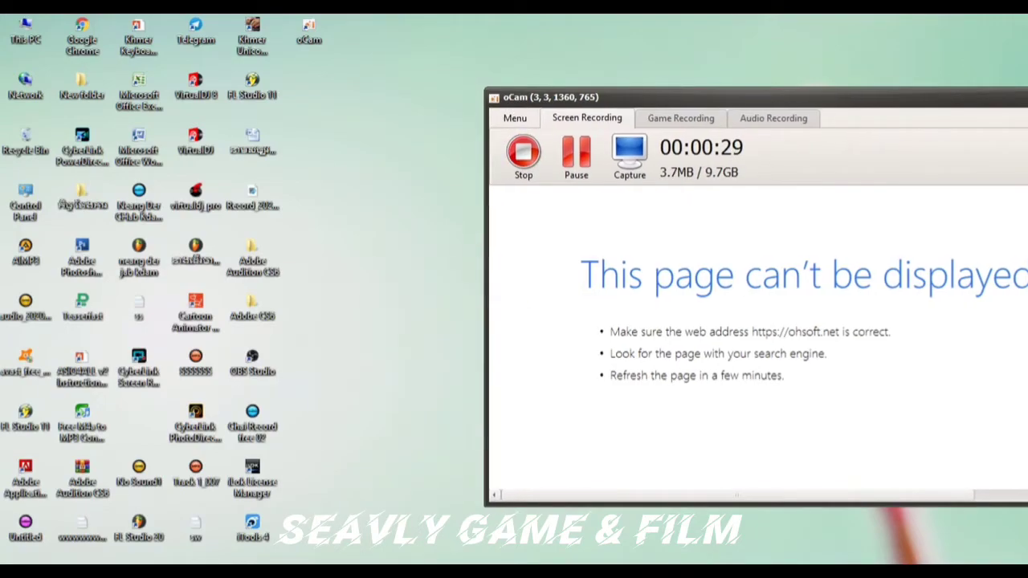
right_click(347, 175)
click(387, 219)
Step: Look over the playlist arrangement from Track 2 down to Track 12, placing the playback position just before bar 4
drag(542, 99, 358, 97)
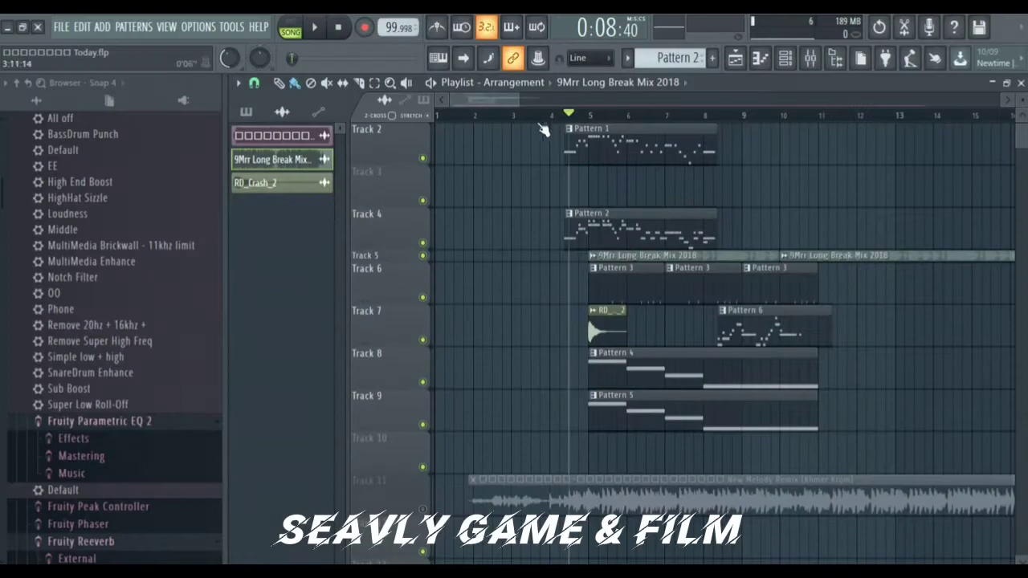
scroll(580, 117, up, 5)
drag(533, 117, 470, 117)
scroll(485, 120, down, 3)
scroll(488, 214, down, 1)
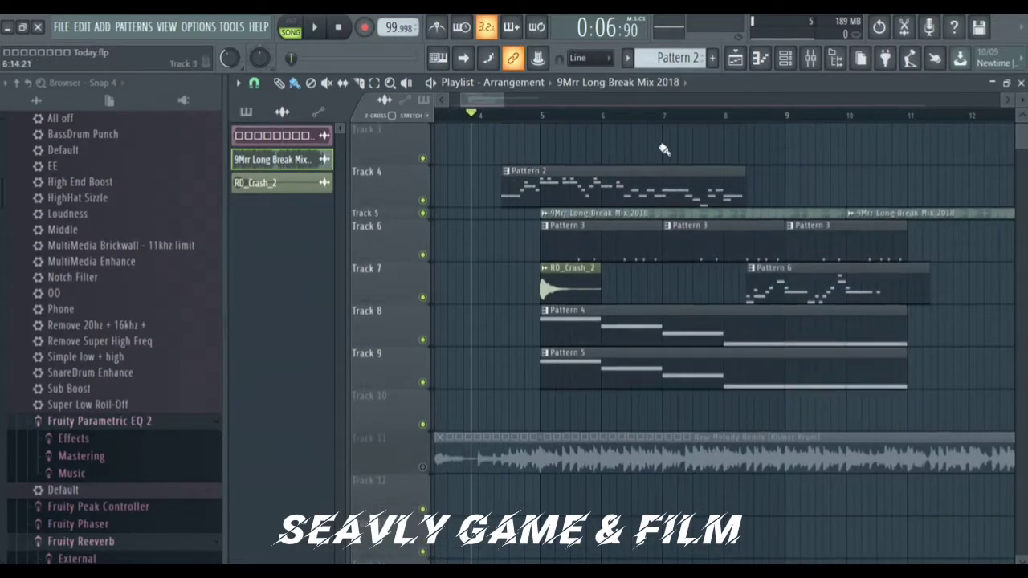
scroll(781, 121, down, 2)
scroll(711, 212, up, 1)
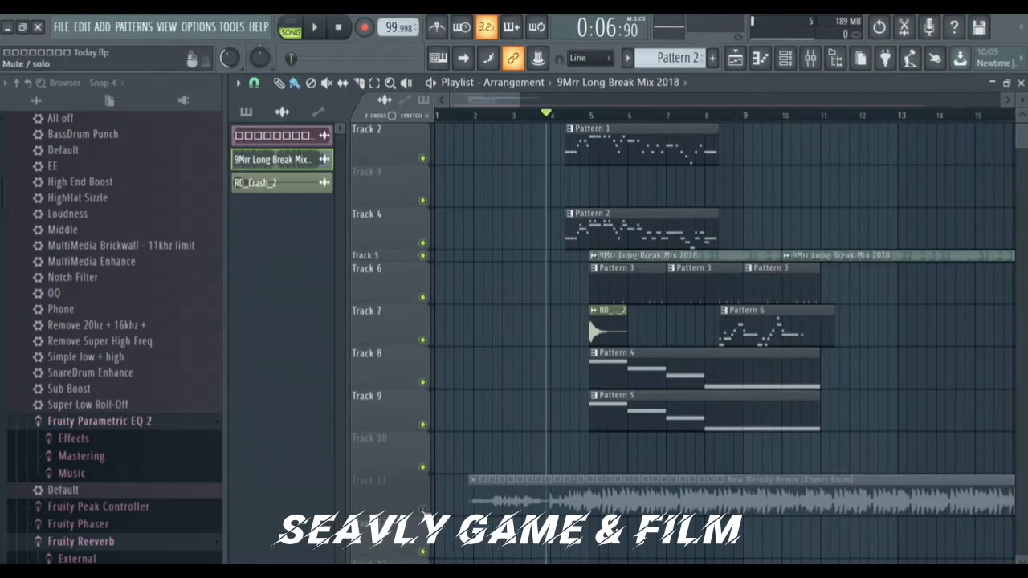
Step: Solo Track 11, which holds the New Melody Remix audio clip
right_click(423, 511)
right_click(423, 510)
right_click(424, 510)
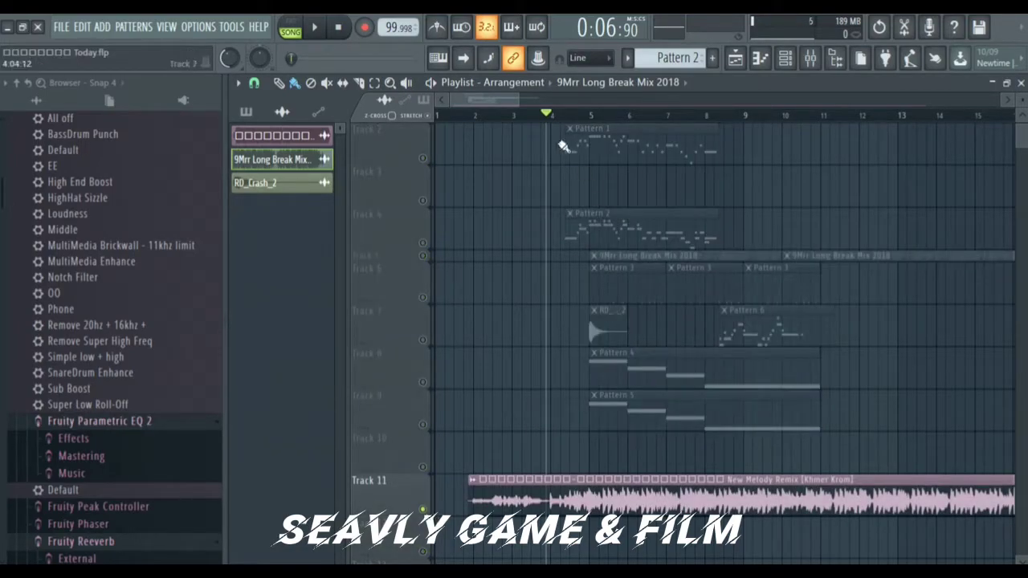
Step: Set the playback position to between bars 3 and 4 and start playing the song with the soloed audio track
click(531, 119)
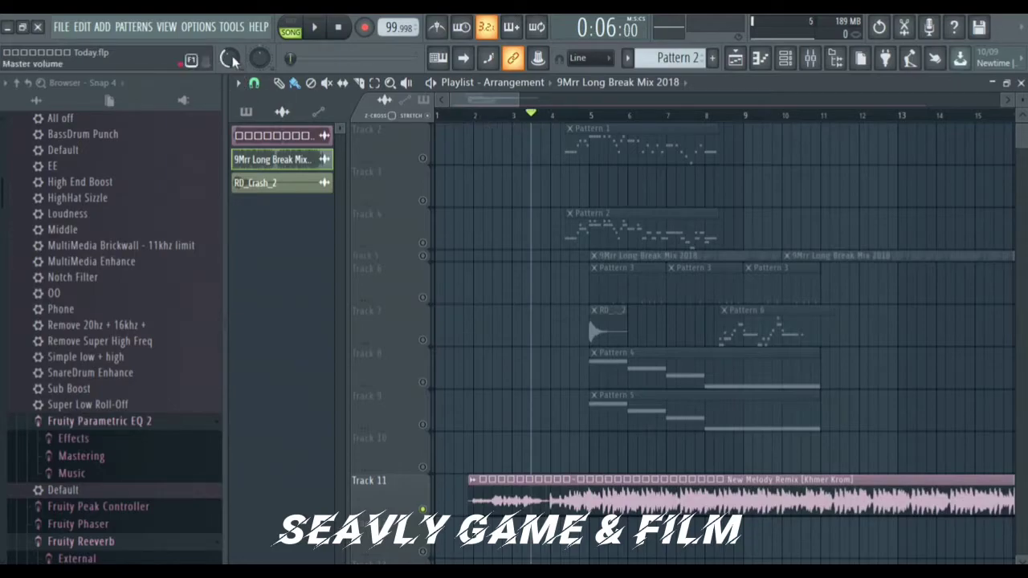
scroll(562, 130, up, 3)
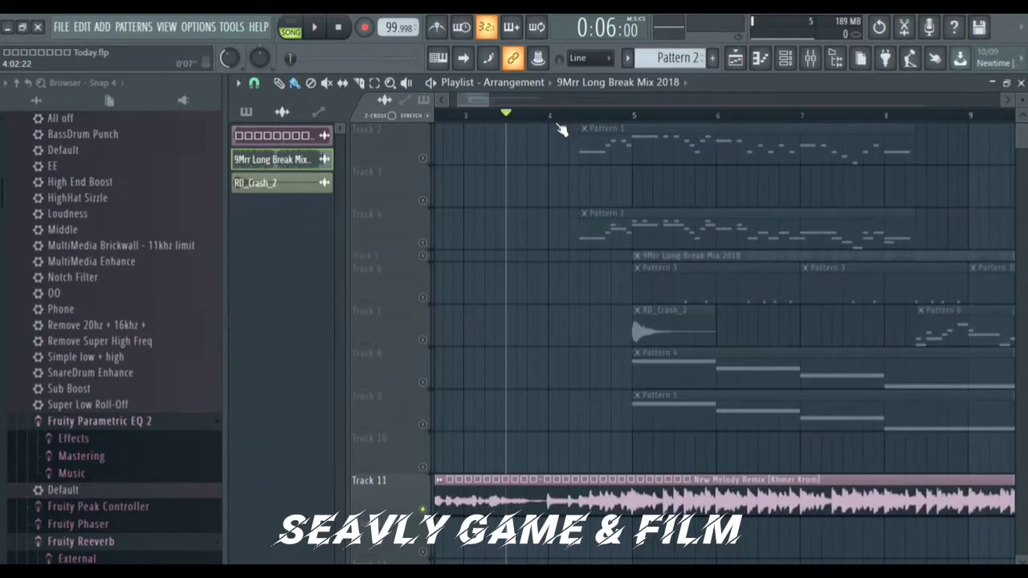
scroll(561, 129, down, 3)
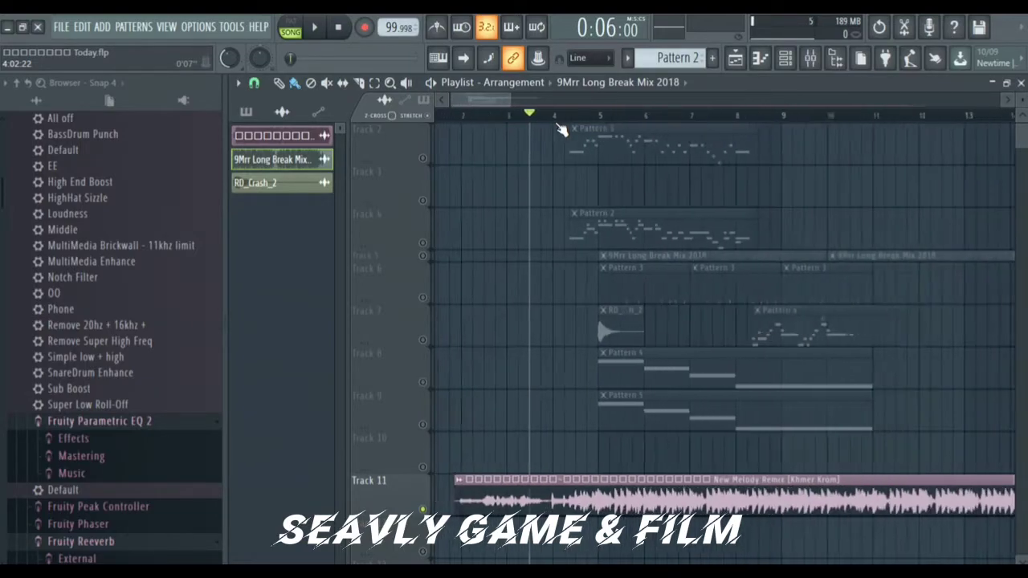
drag(515, 117, 543, 114)
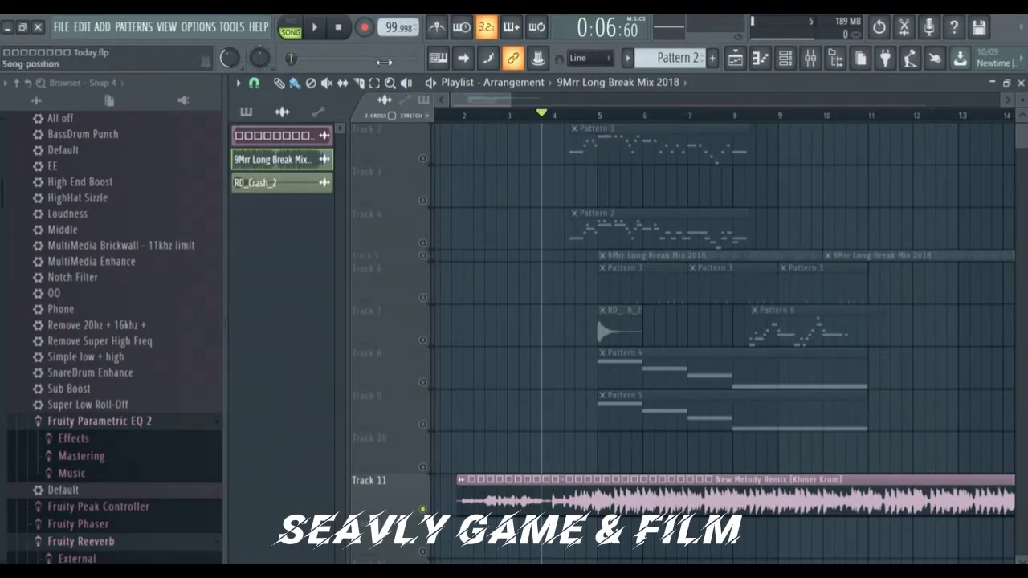
click(320, 28)
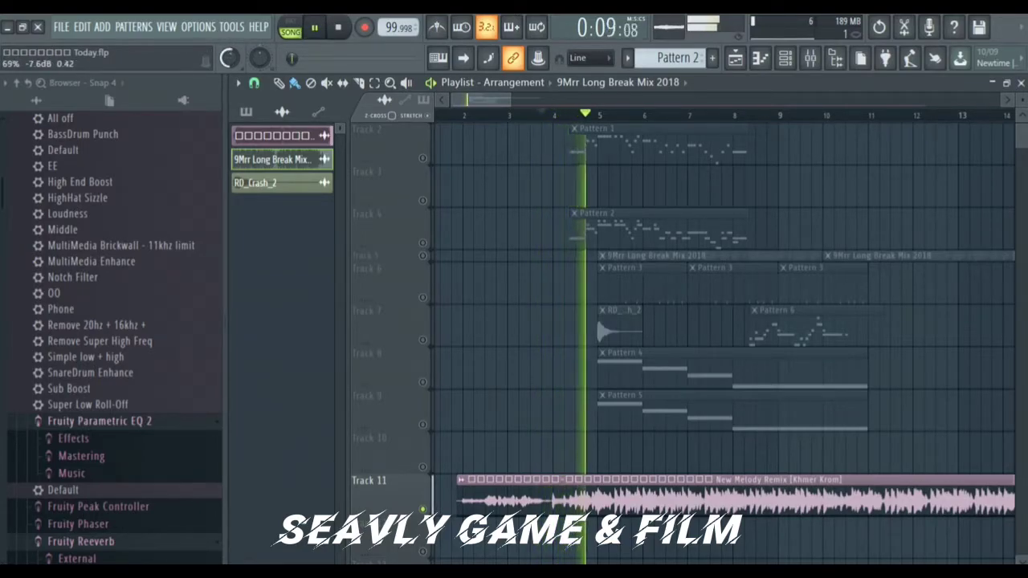
Step: Open the New Melody Remix clip's channel settings and show its mixer track, Insert 8, before returning to the playlist
double_click(640, 498)
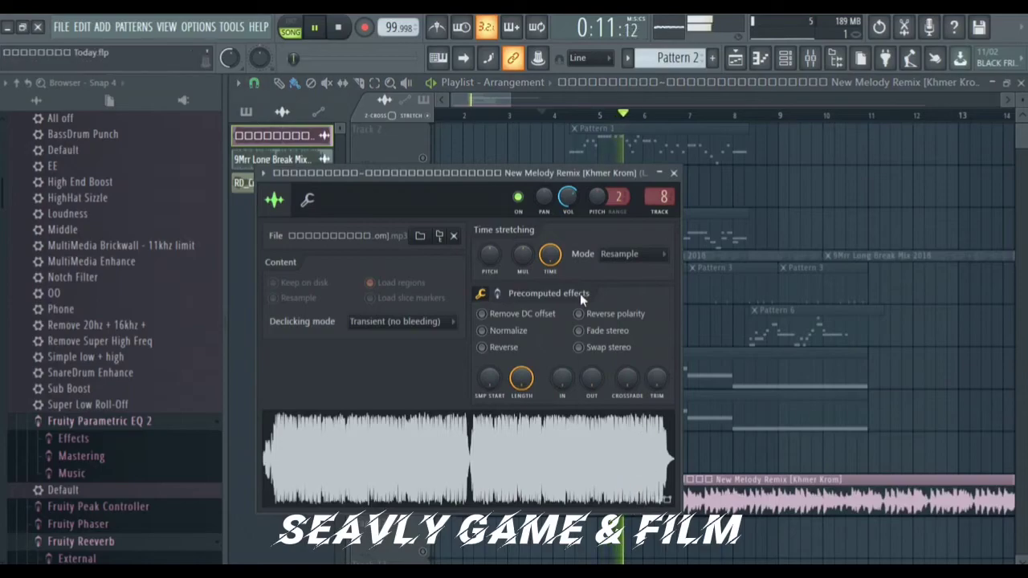
click(662, 197)
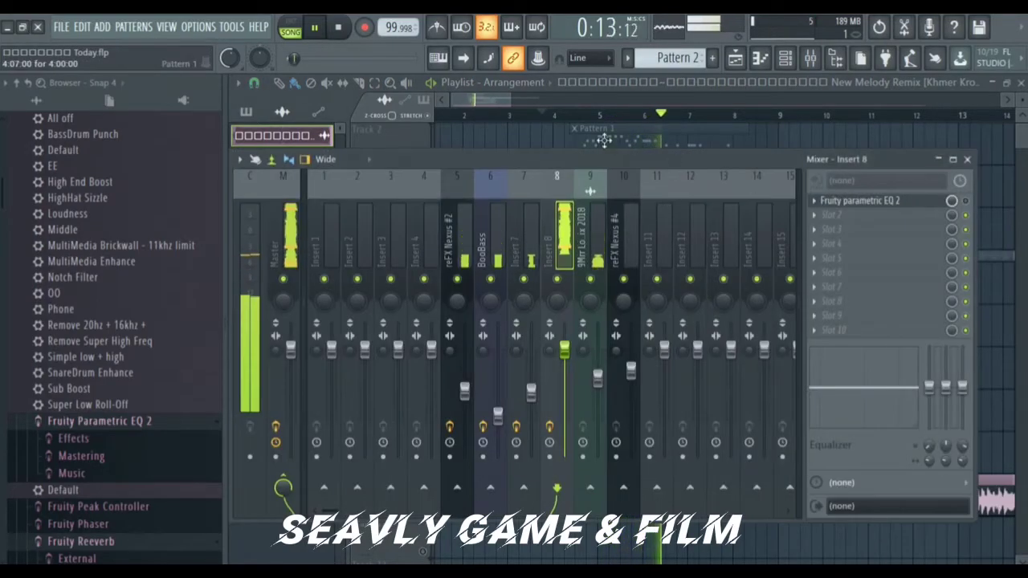
drag(496, 98, 513, 108)
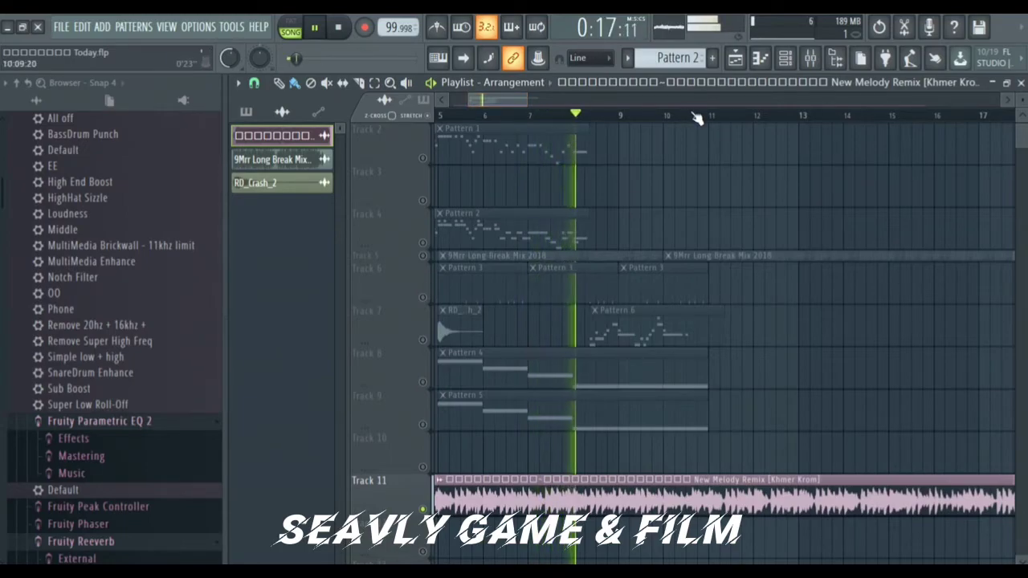
Step: Follow the soloed remix clip through the playlist during playback up to about bar 12, and pause the song
scroll(697, 118, down, 3)
scroll(699, 119, up, 2)
scroll(587, 118, up, 5)
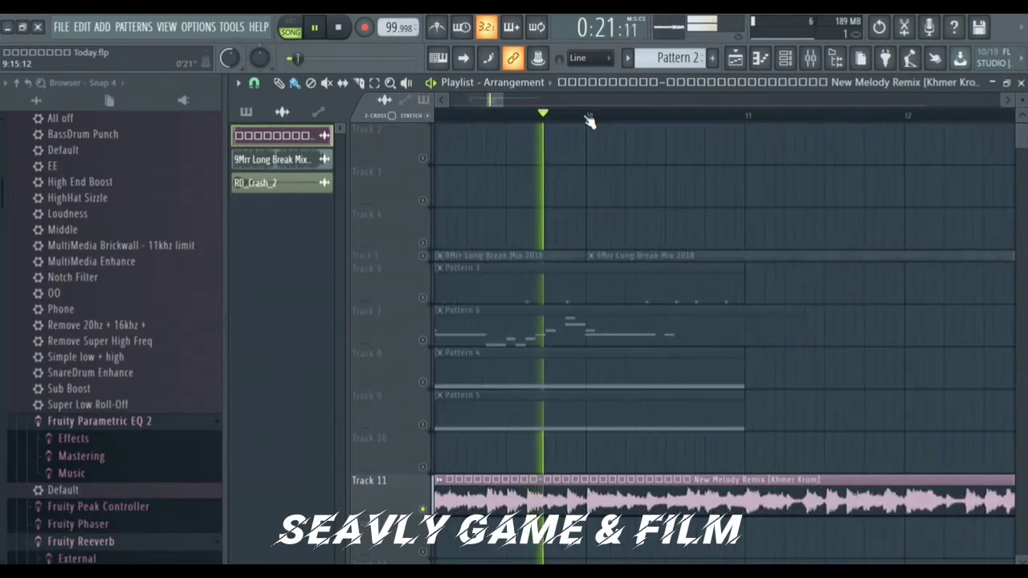
scroll(588, 120, down, 2)
scroll(591, 120, down, 2)
scroll(613, 245, down, 2)
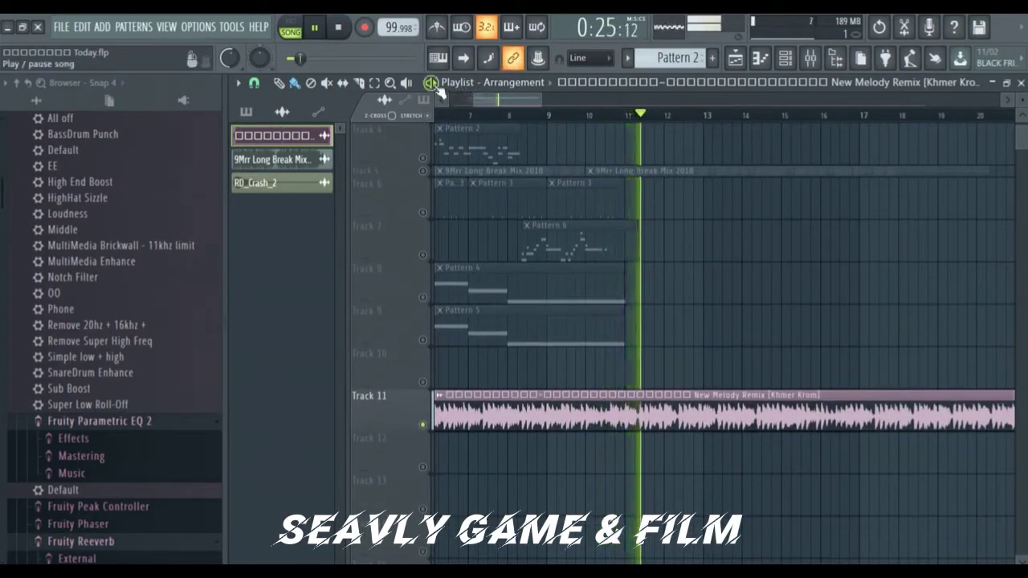
scroll(661, 122, up, 3)
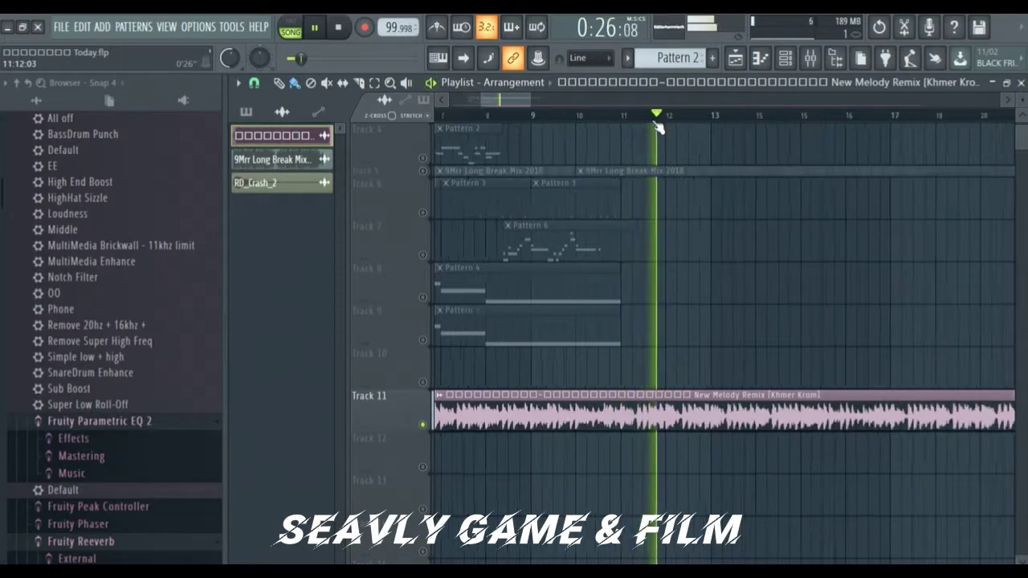
click(314, 28)
Step: Move the playback position back to the middle of bar 3 in the playlist
drag(513, 102, 486, 102)
scroll(469, 119, down, 3)
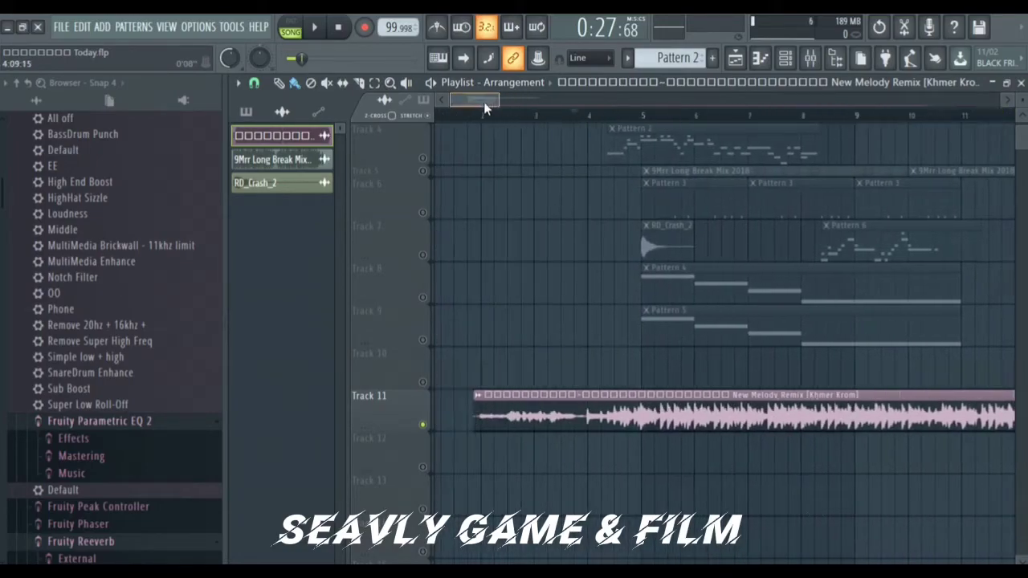
scroll(535, 171, up, 3)
click(595, 116)
drag(594, 119, 573, 121)
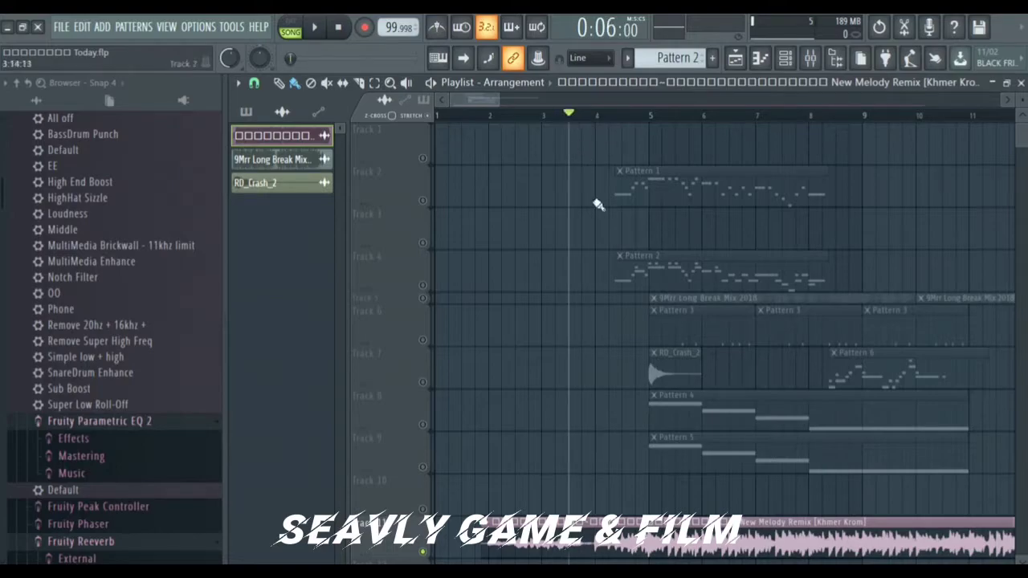
Step: Turn all playlist tracks back on and mute Track 11 with the original remix audio
click(422, 202)
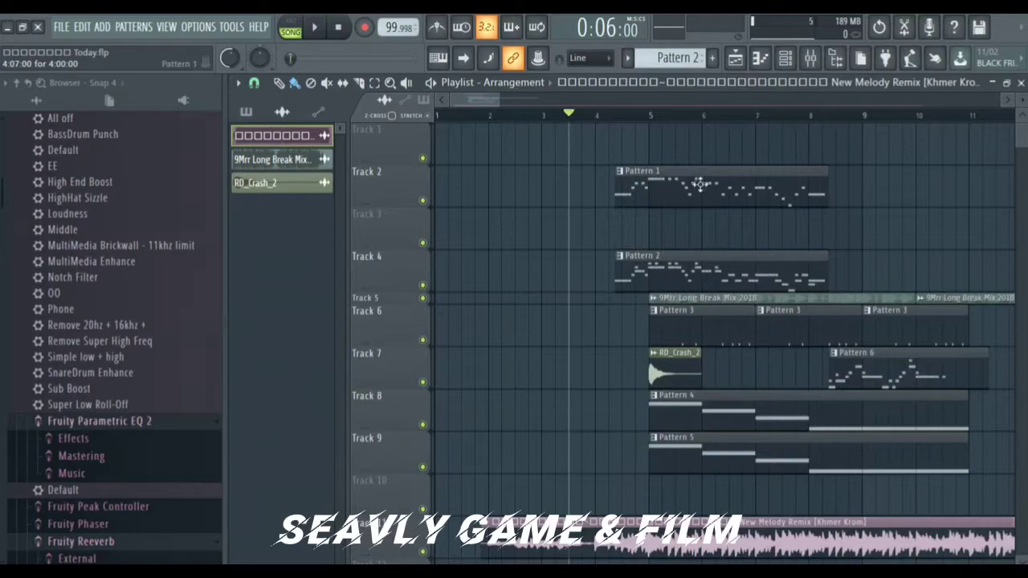
scroll(415, 446, down, 2)
click(423, 467)
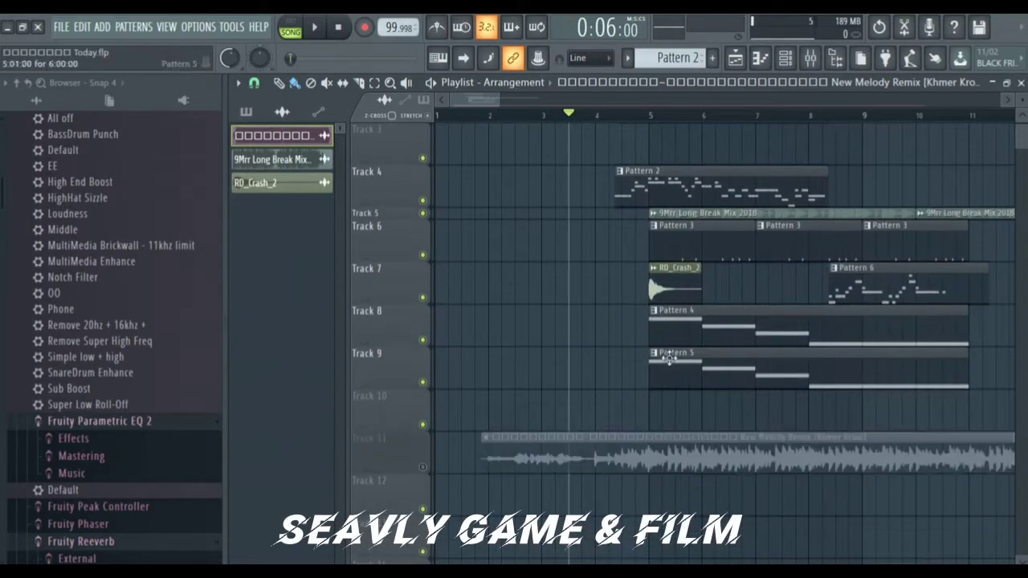
Step: Open the channel settings of the 9Mrr Long Break Mix 2018 clip on Track 5, and return to the playlist
scroll(669, 362, up, 2)
double_click(734, 295)
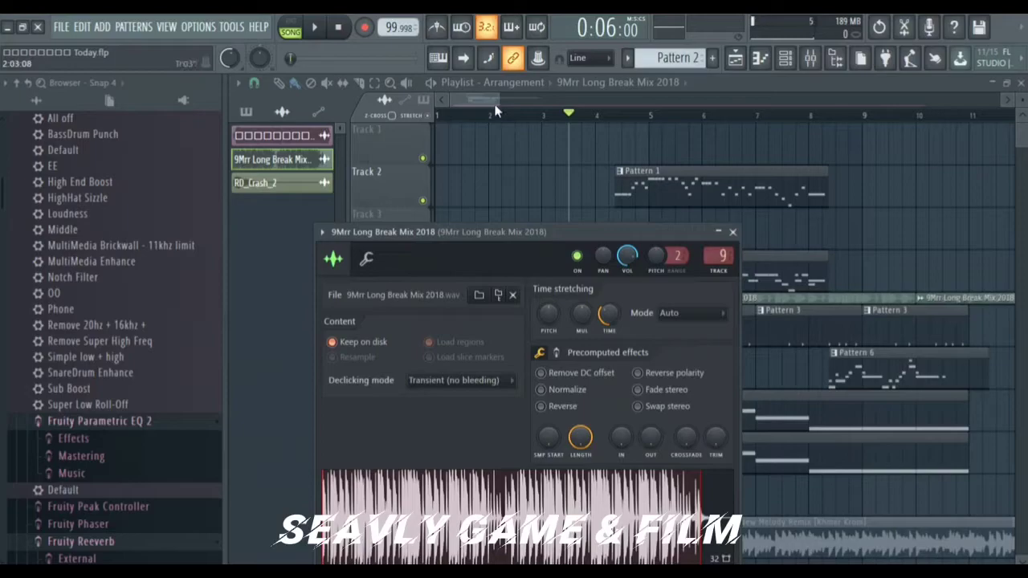
drag(493, 100, 497, 99)
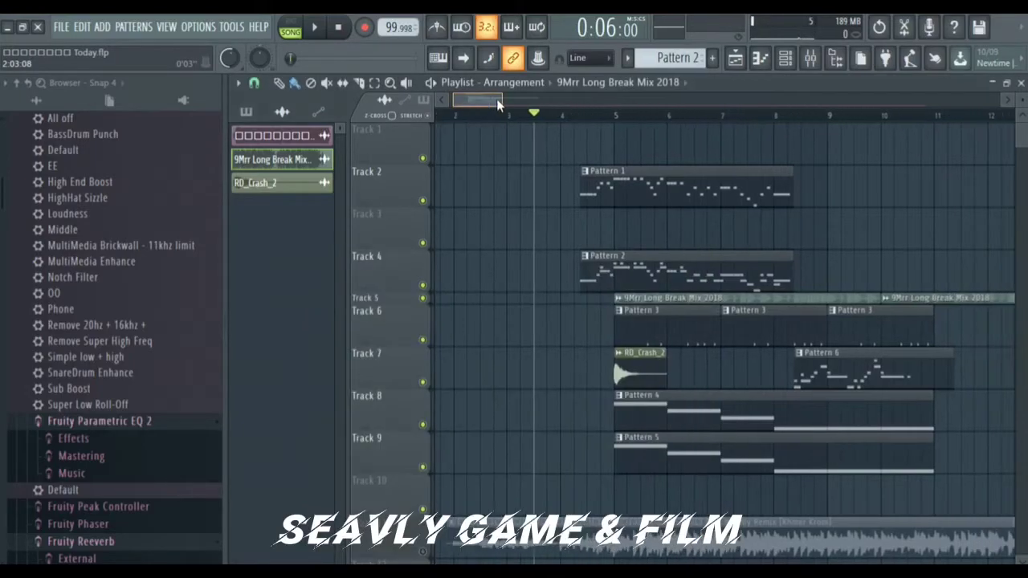
Step: Open Pattern 1 from Track 2 in the piano roll, play its reFX Nexus melody, and pause playback
double_click(626, 178)
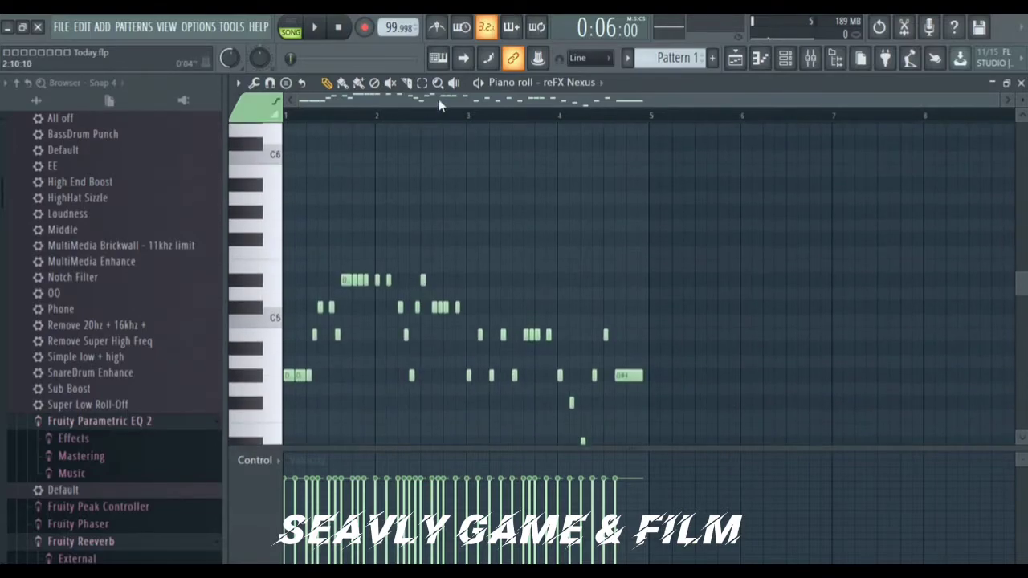
click(478, 83)
scroll(397, 299, down, 3)
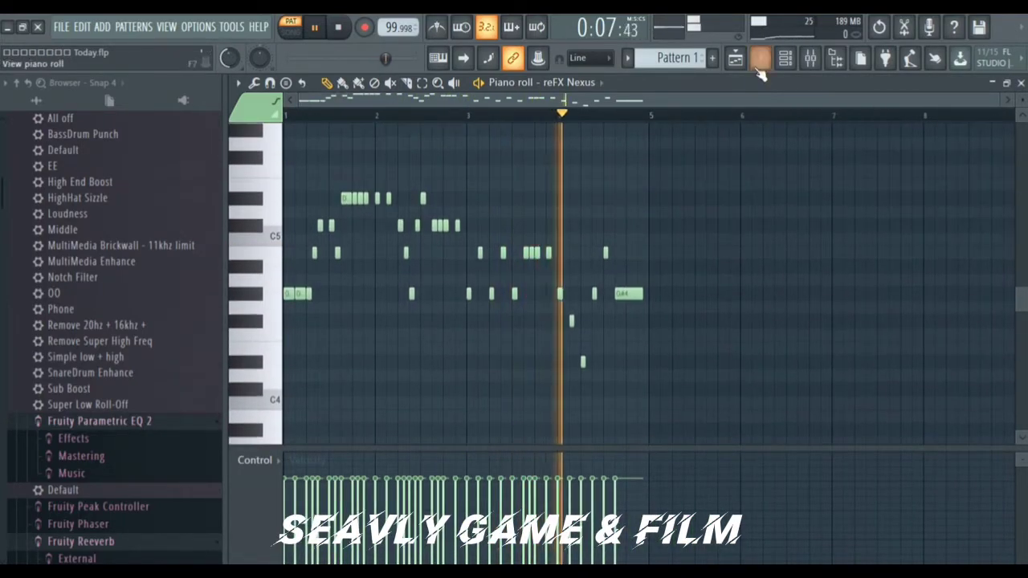
click(316, 29)
Step: Switch to Pattern 2 and display its reFX Nexus #2 notes in the piano roll
scroll(688, 56, down, 1)
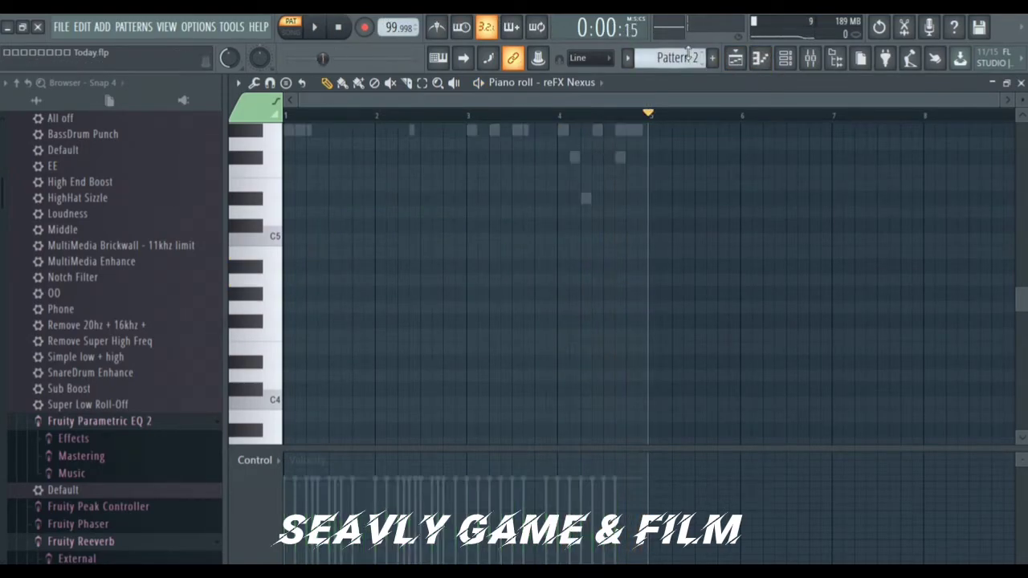
right_click(586, 198)
scroll(563, 186, up, 3)
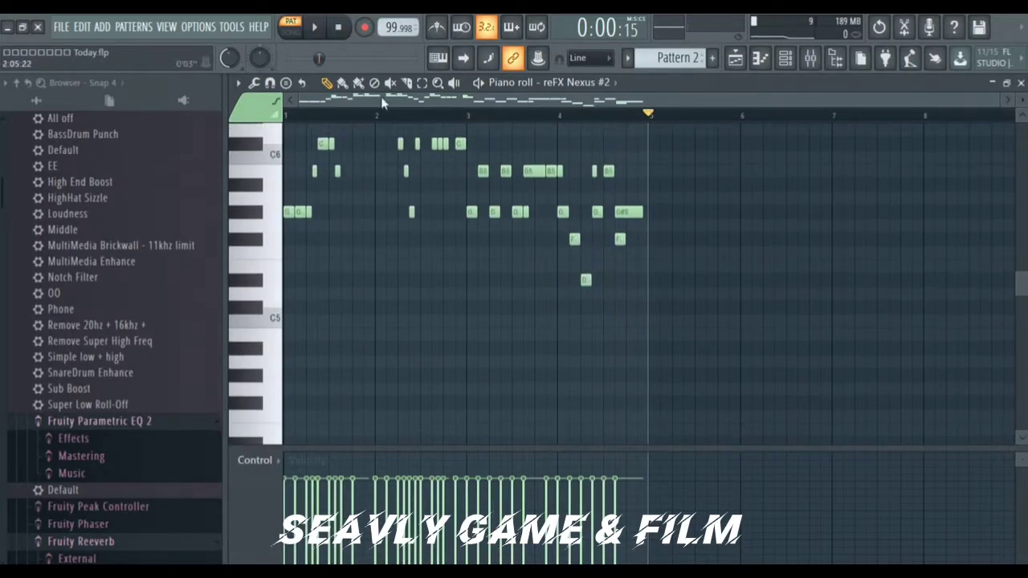
Step: Reset playback to the start and play Pattern 2 while examining its reFX Nexus #2 notes in the piano roll
click(340, 28)
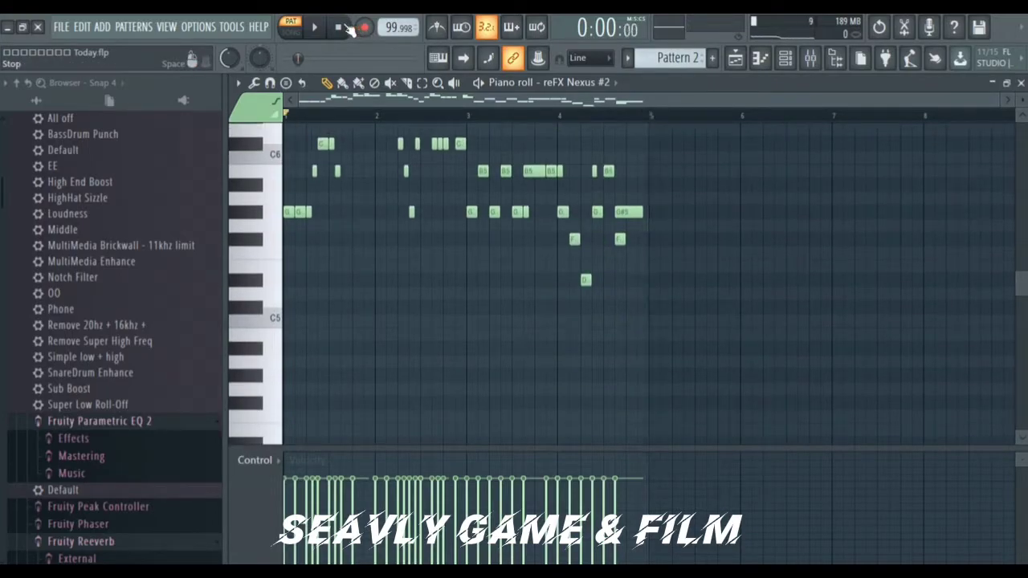
click(478, 83)
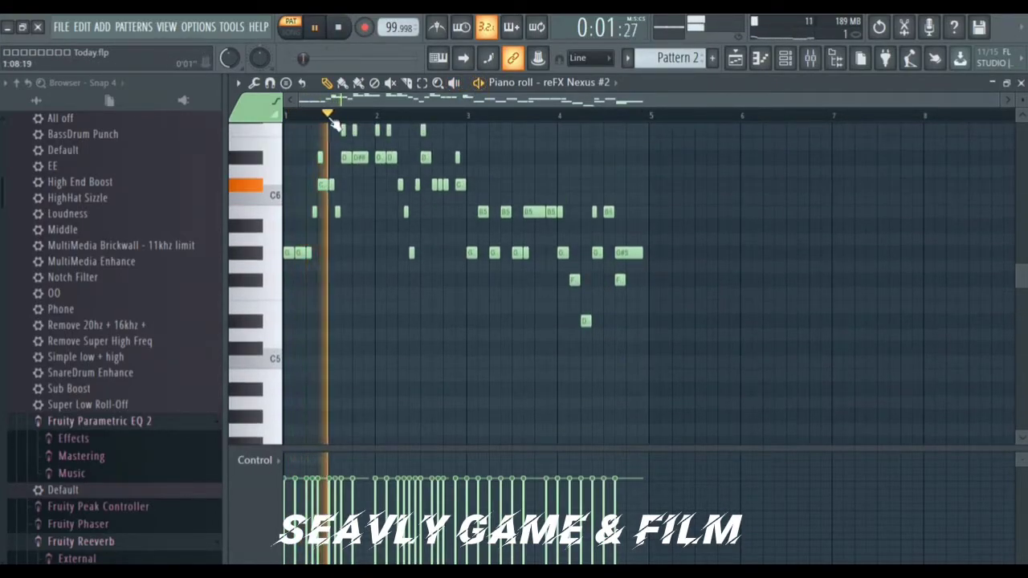
scroll(359, 184, up, 2)
scroll(427, 118, up, 2)
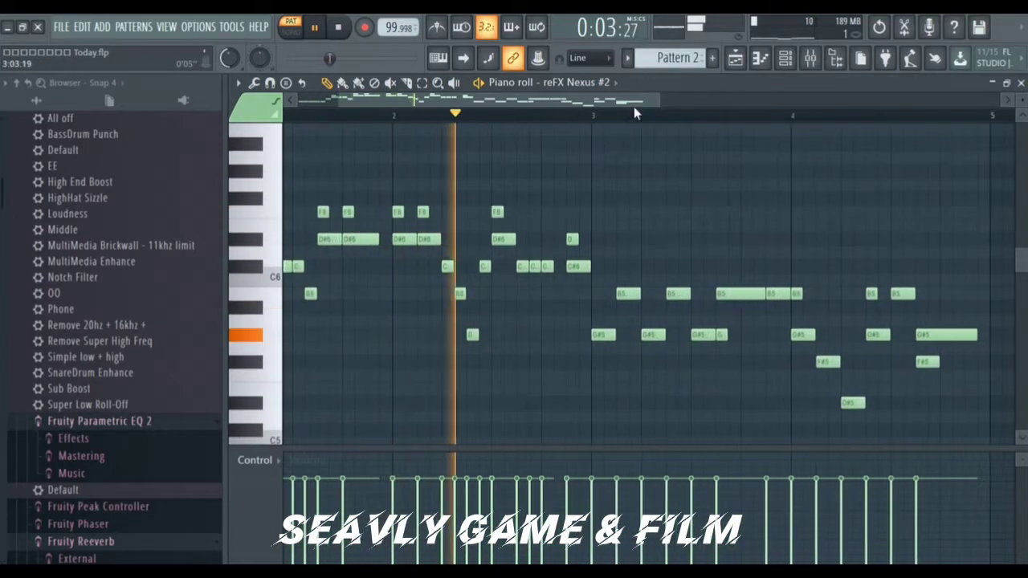
scroll(666, 116, down, 3)
scroll(595, 208, down, 2)
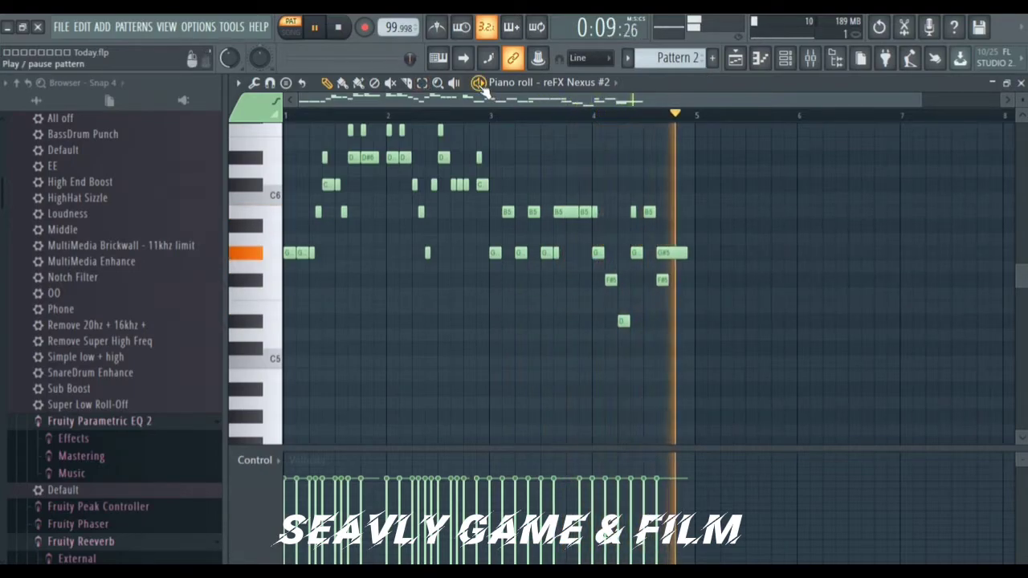
Step: Pause Pattern 2, open the reFX Nexus #2 instrument from the channel rack to examine its preset, and return to the playlist
click(480, 85)
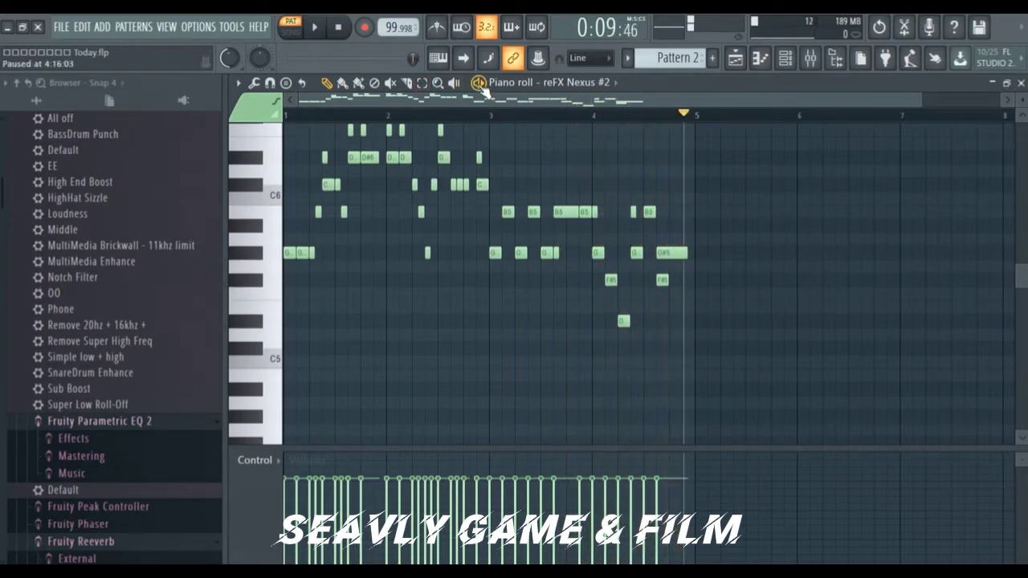
click(736, 59)
click(785, 58)
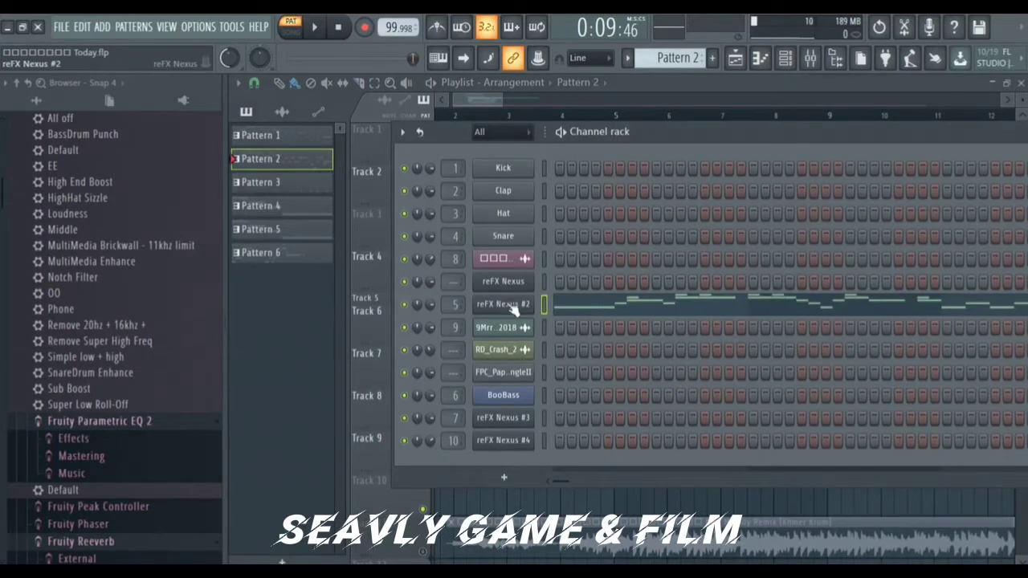
click(511, 307)
drag(757, 232, 701, 140)
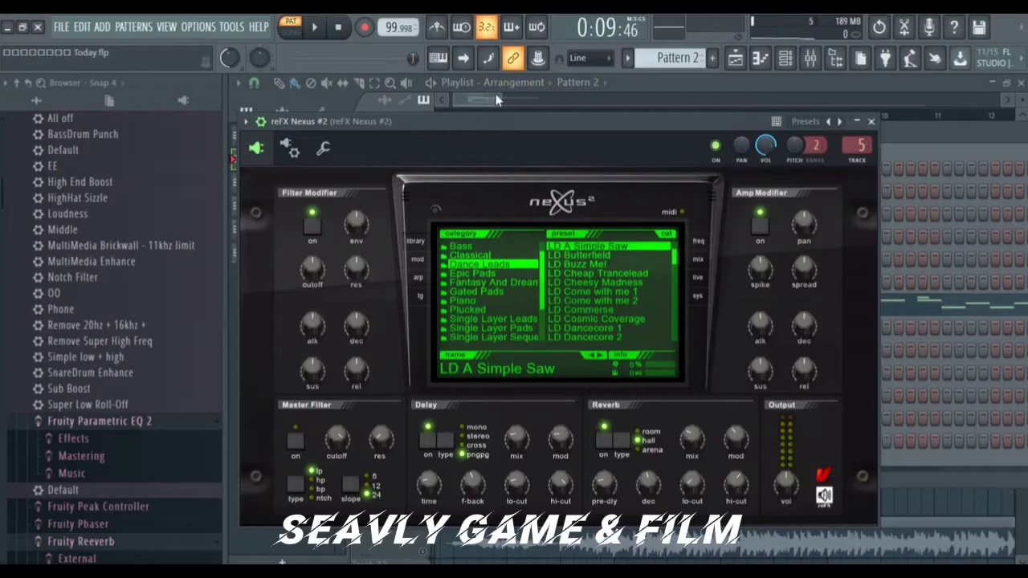
click(922, 144)
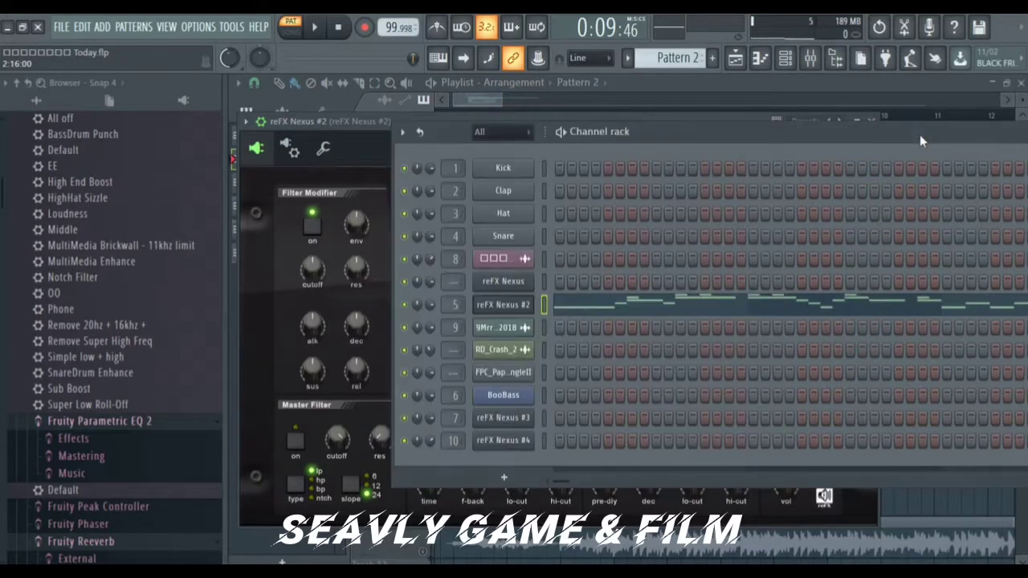
click(381, 145)
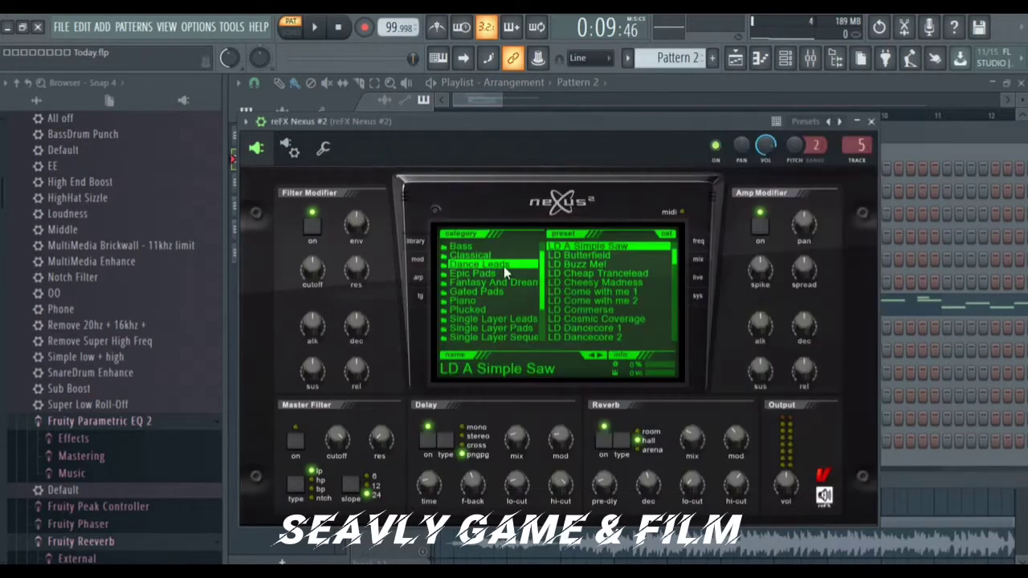
click(478, 99)
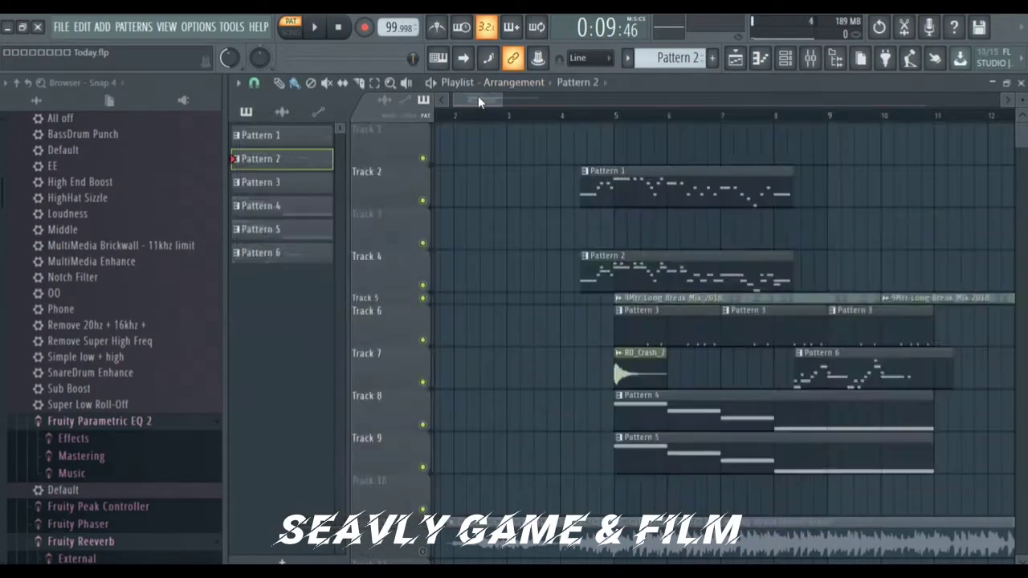
Step: Display Pattern 2's reFX Nexus #2 notes in the piano roll and switch to Pattern 3
click(834, 59)
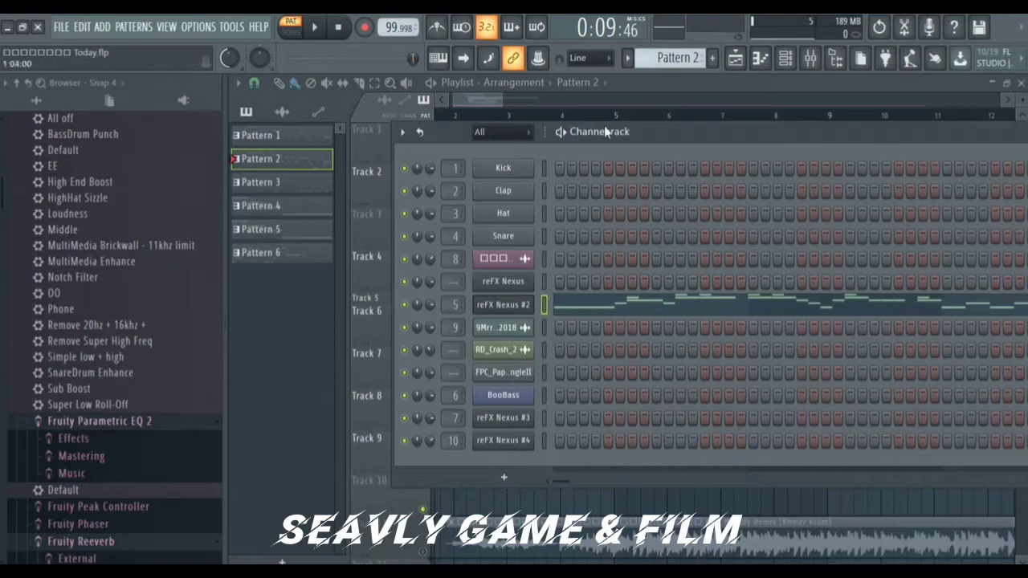
click(767, 61)
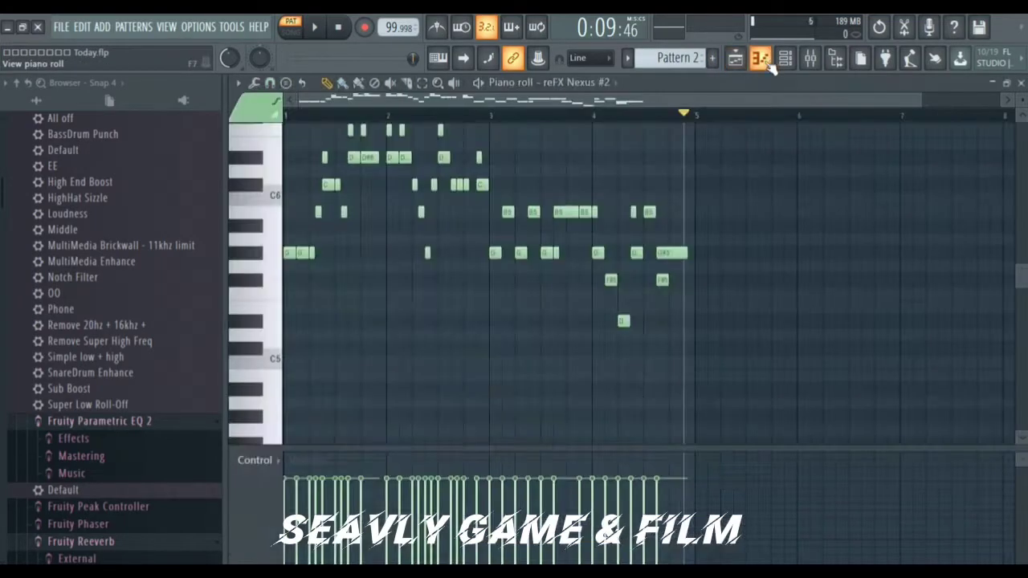
scroll(680, 62, down, 1)
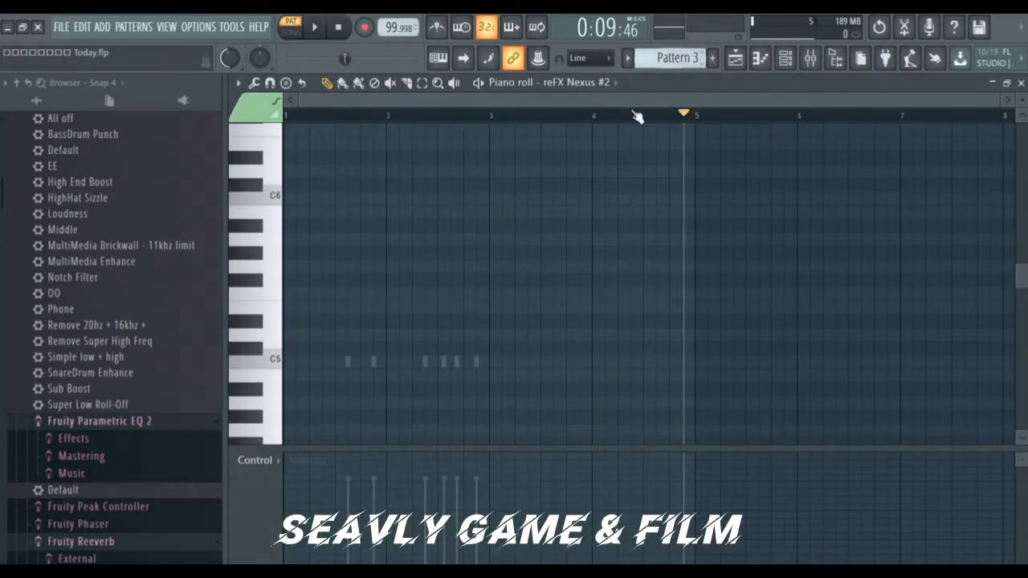
scroll(442, 284, down, 3)
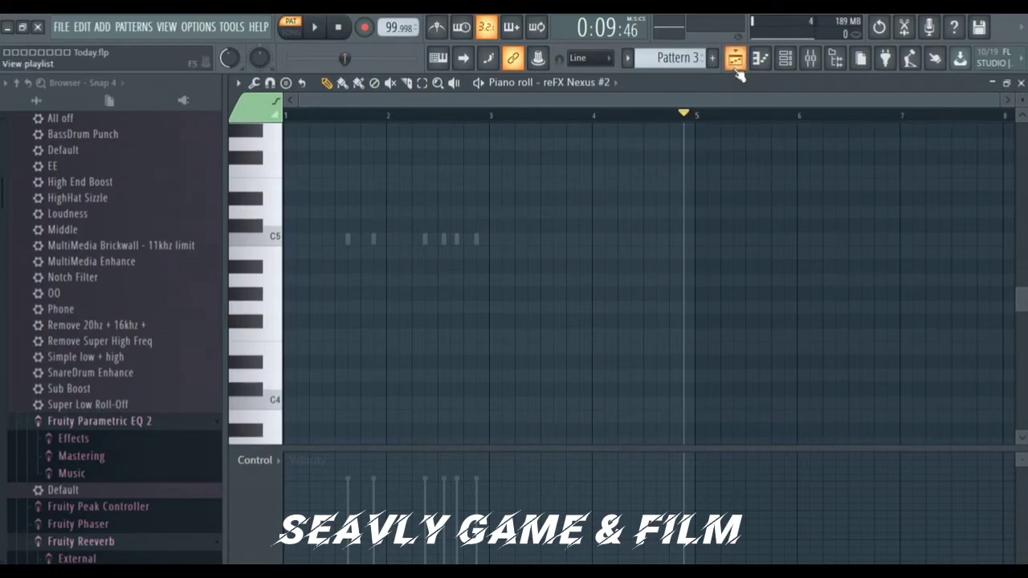
Step: Solo Track 6 in the playlist, play its Pattern 3 clips from bar 5, and stop playback
click(738, 70)
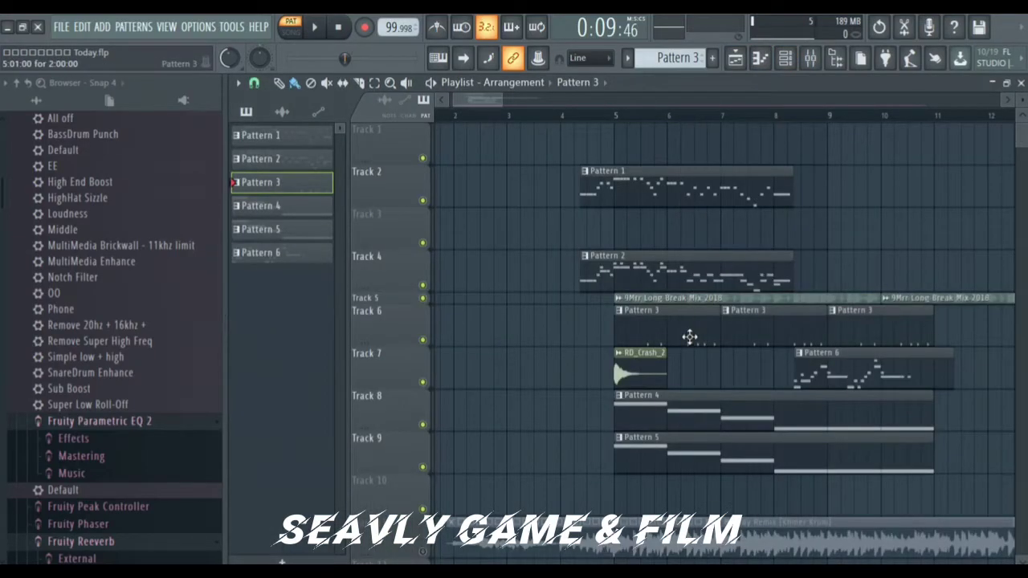
ctrl+click(423, 340)
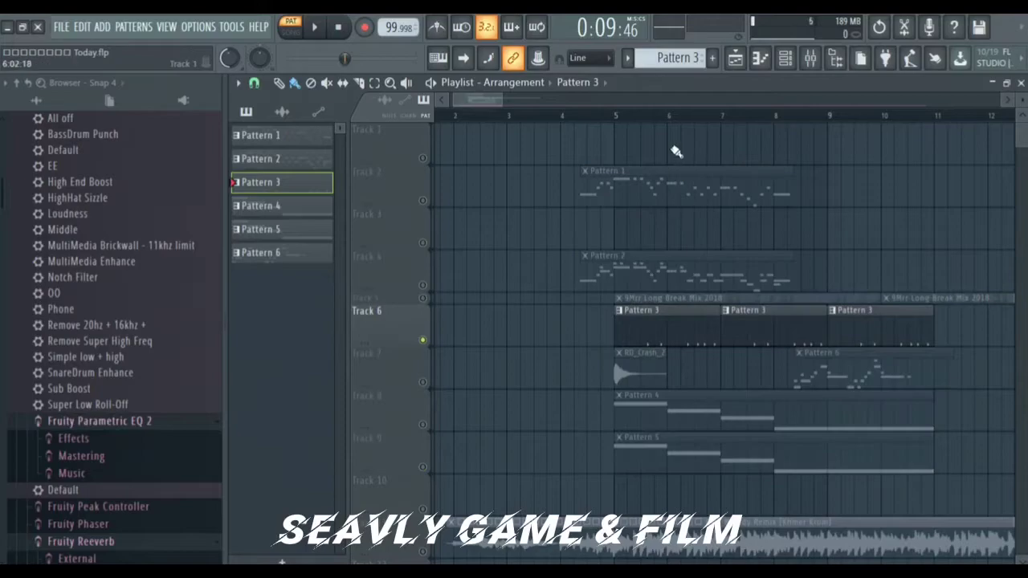
click(617, 114)
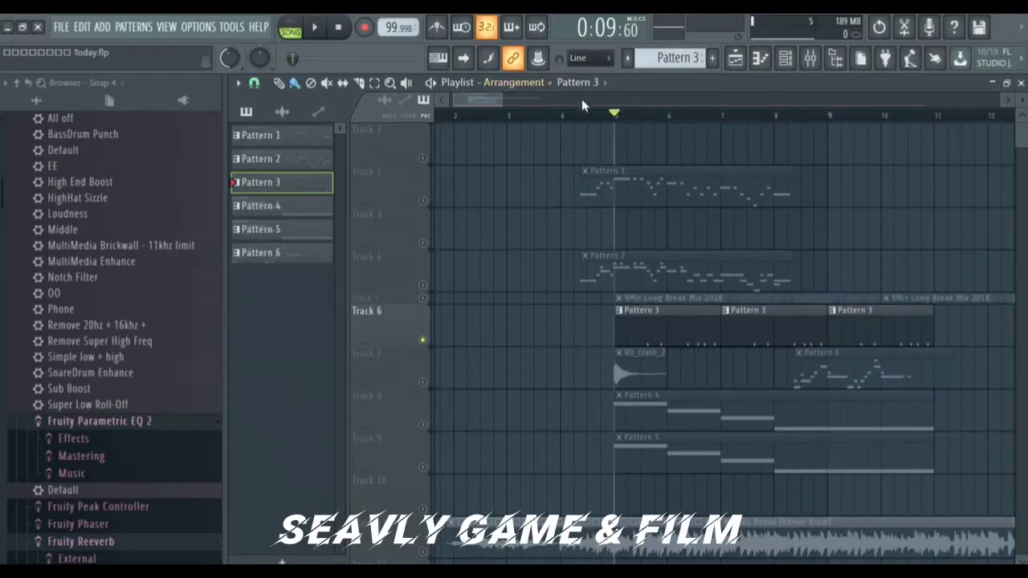
click(433, 86)
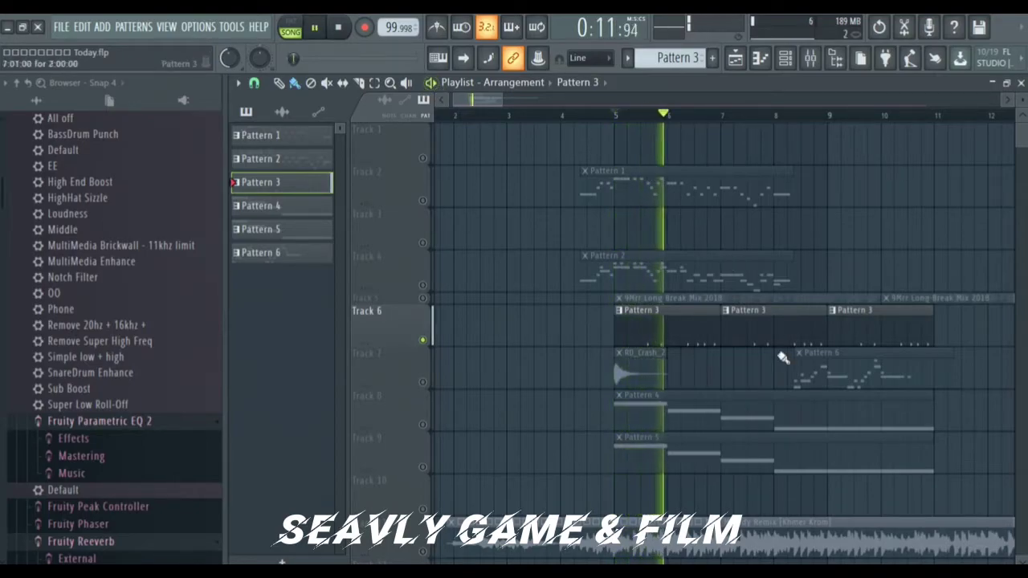
click(431, 84)
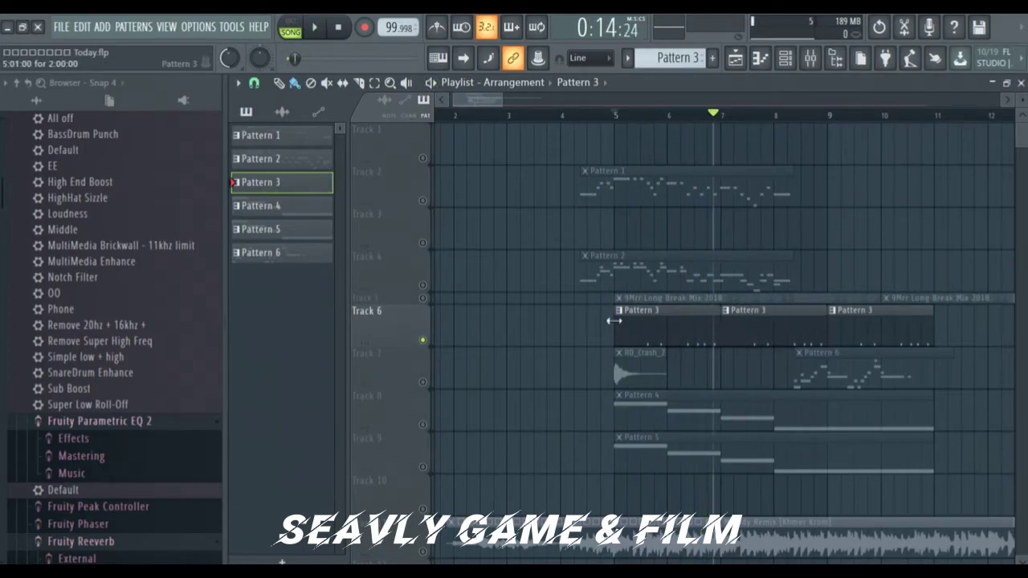
Step: Enable all playlist tracks again and place the playback position just before Pattern 1 on Track 2
click(422, 200)
click(575, 115)
scroll(635, 214, down, 4)
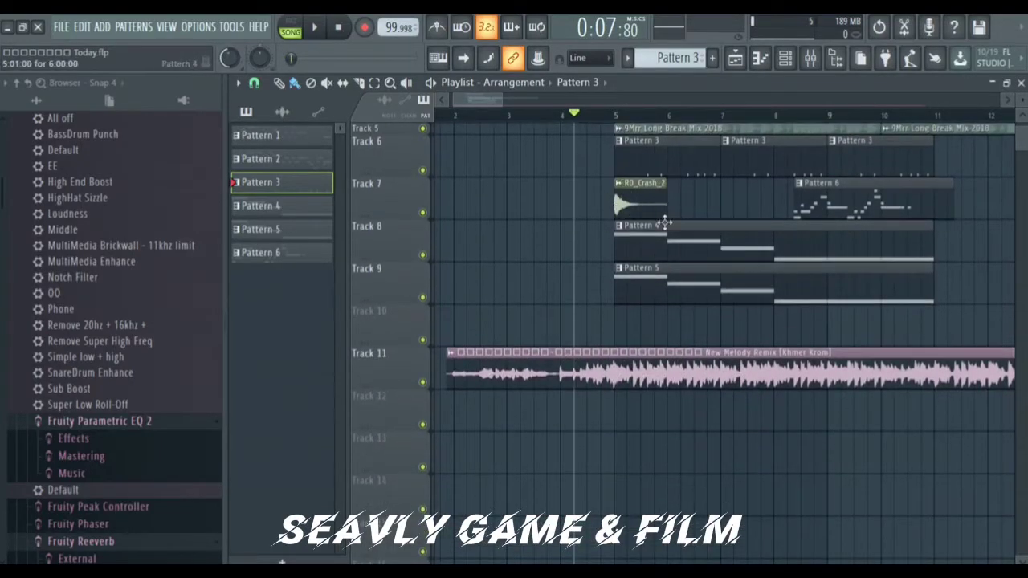
scroll(665, 223, up, 2)
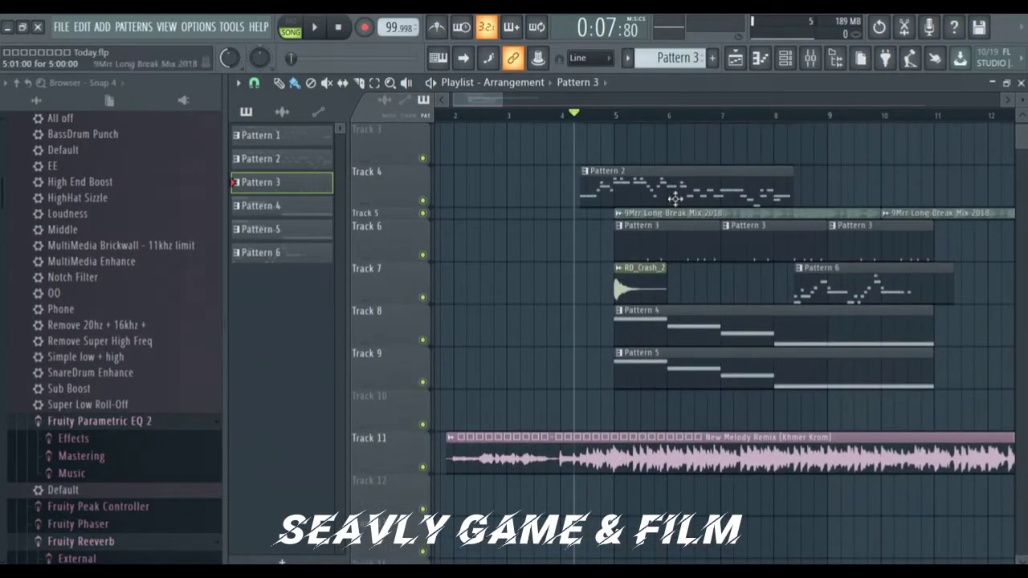
scroll(590, 305, up, 2)
scroll(482, 427, down, 1)
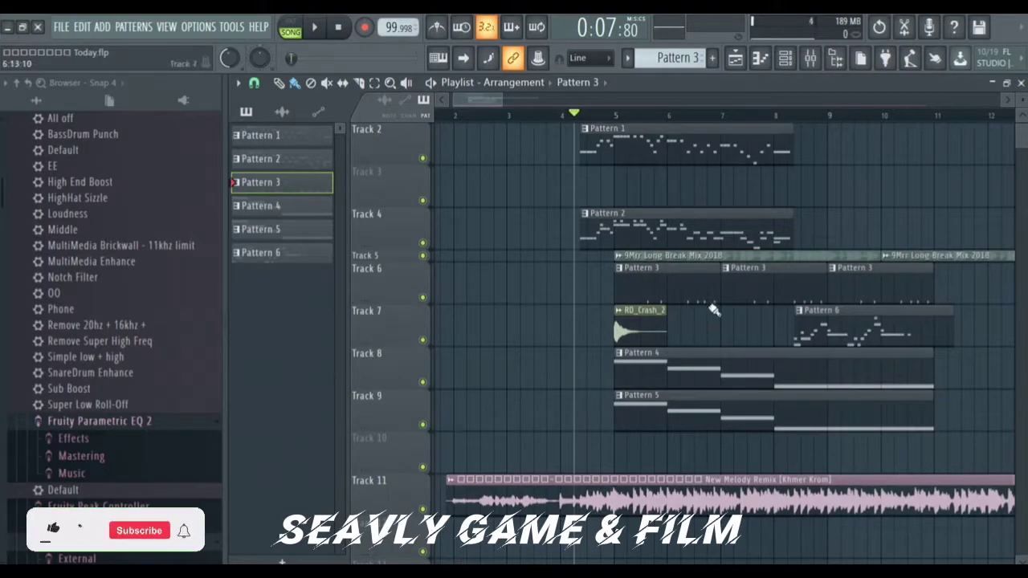
scroll(603, 126, up, 1)
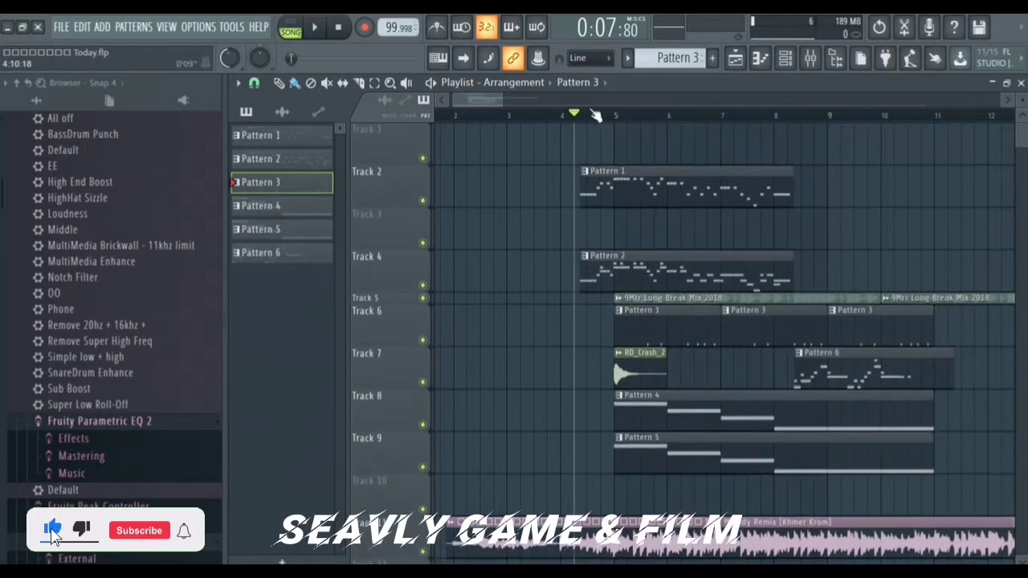
Step: Fine-tune the playback start just before Pattern 1, play the song, and mute the original audio on Track 11
scroll(585, 121, up, 3)
scroll(602, 172, down, 1)
scroll(601, 125, up, 1)
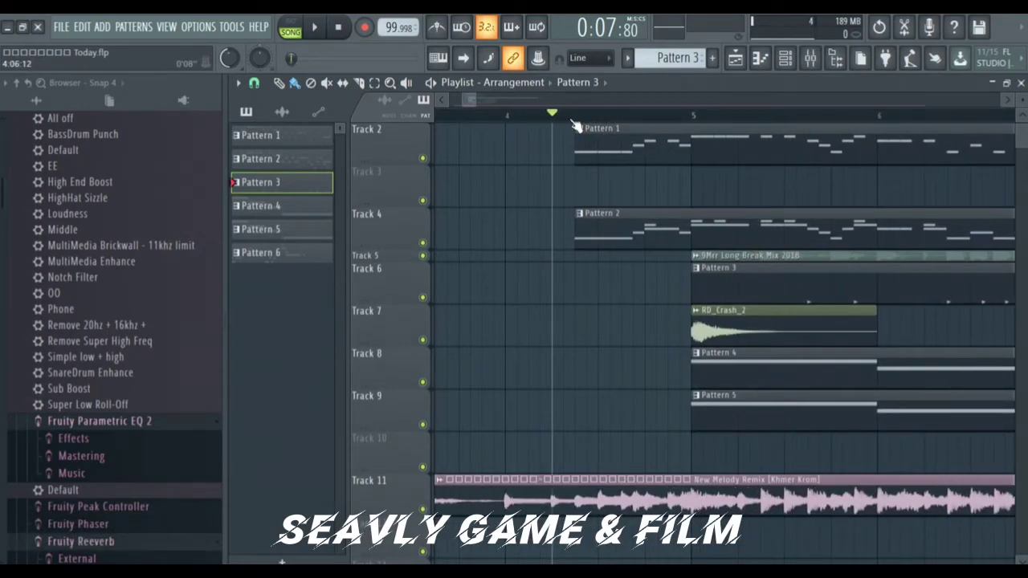
scroll(575, 123, up, 2)
scroll(575, 203, up, 1)
scroll(582, 191, down, 1)
scroll(581, 191, down, 1)
scroll(587, 120, down, 1)
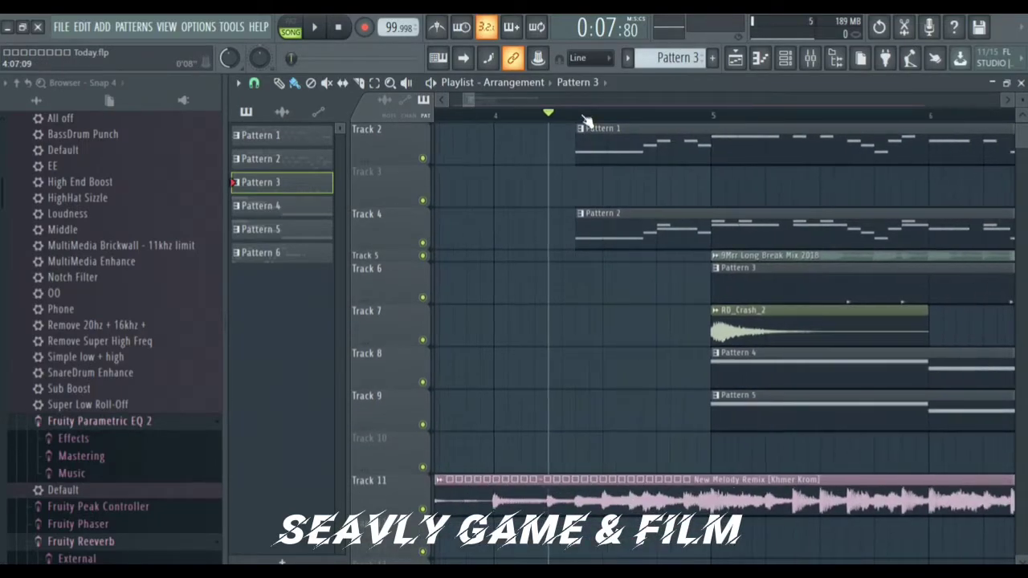
scroll(584, 120, up, 1)
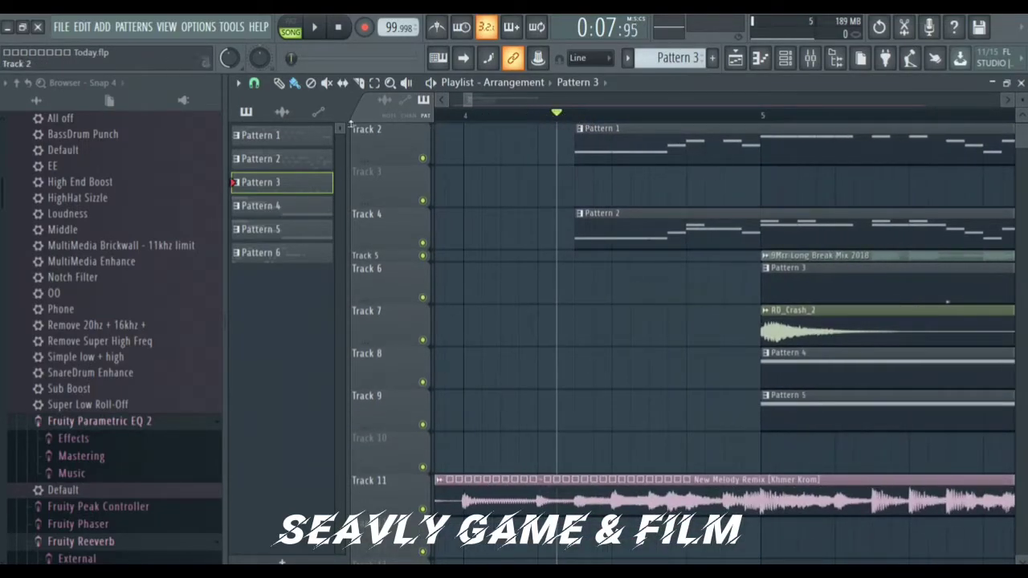
key(space)
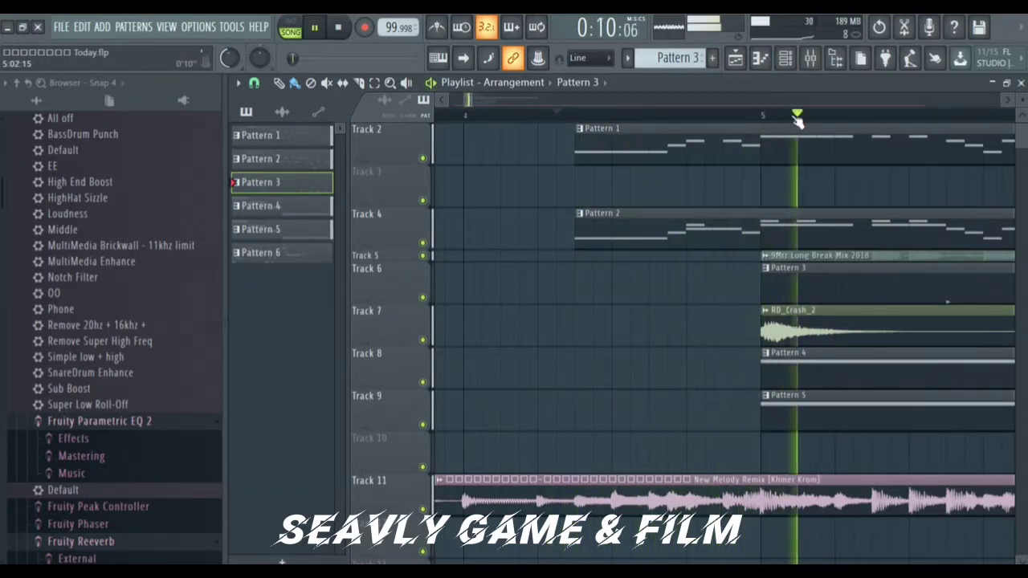
click(420, 508)
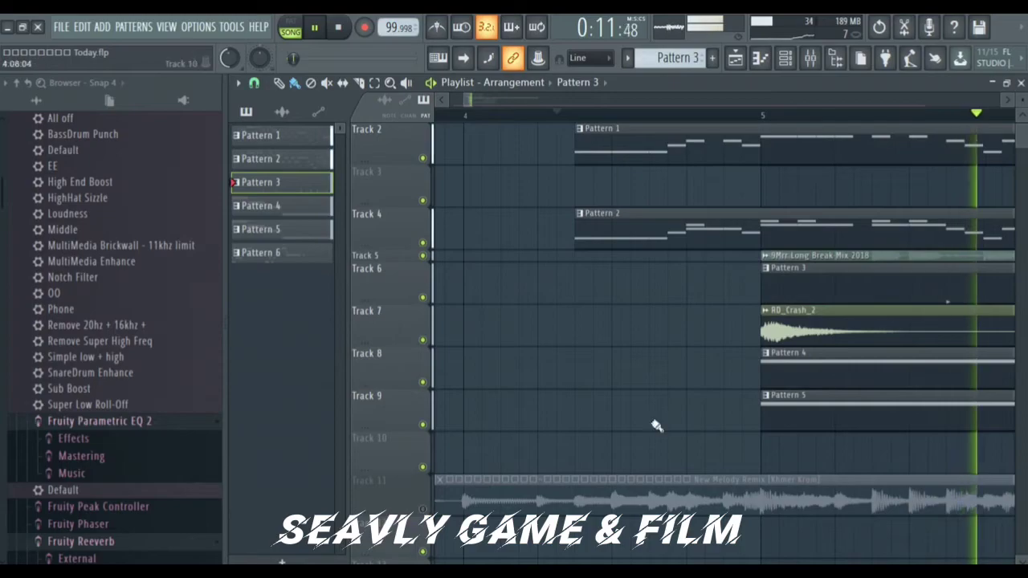
Step: Open the channel settings of the 9Mrr Long Break Mix 2018 clip during playback to examine them, and close them
double_click(792, 254)
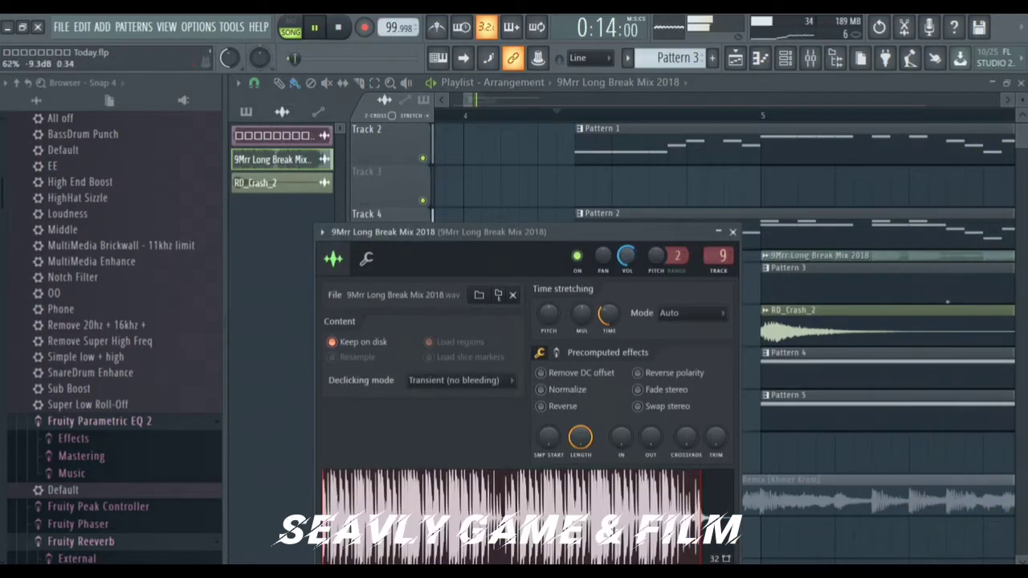
drag(472, 101, 514, 116)
double_click(542, 256)
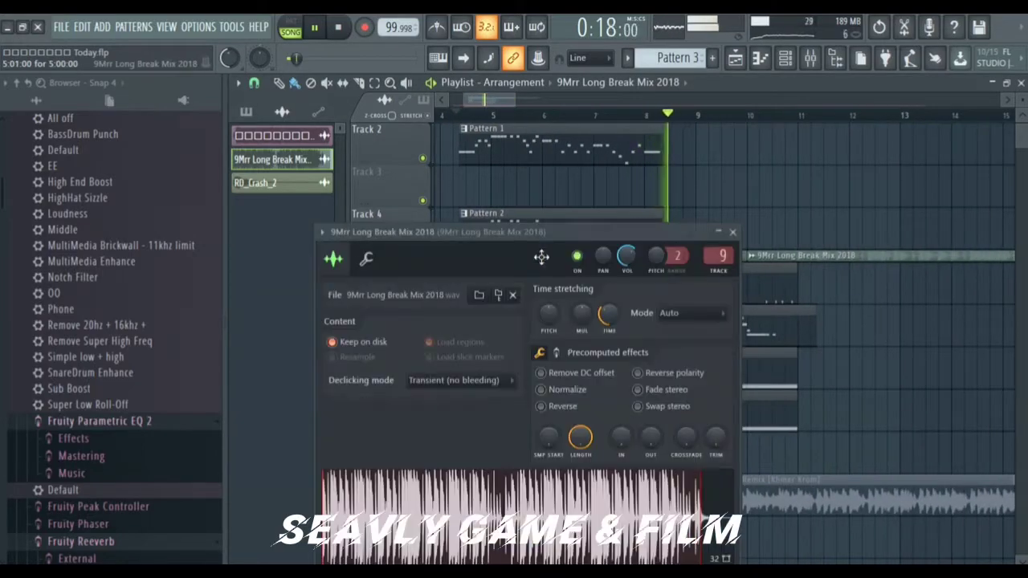
click(733, 232)
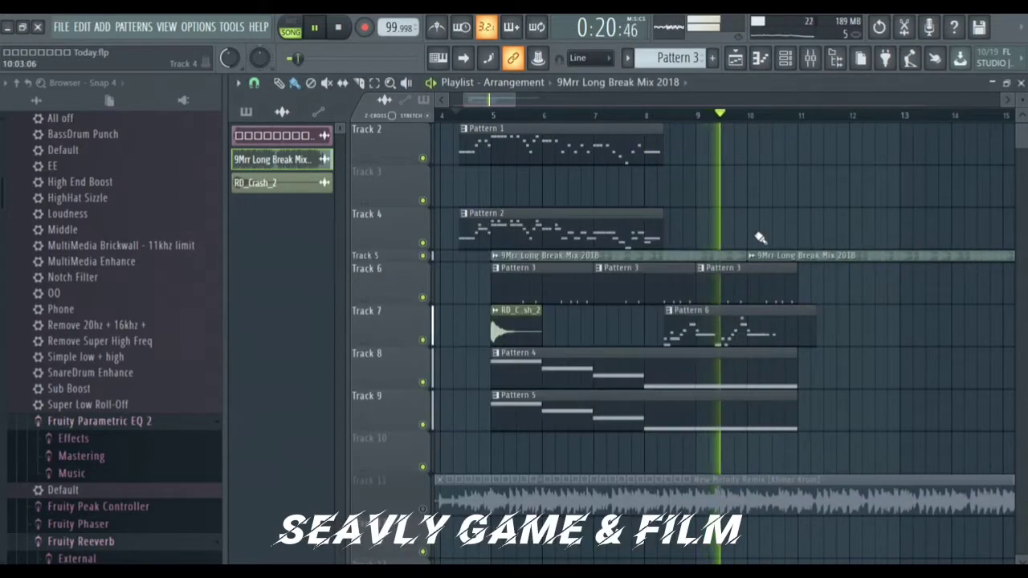
Step: Replay the arrangement, place an RD_Crash_2 clip on Track 8 at bar 11 right after Pattern 4, and stop playback
click(431, 83)
click(432, 83)
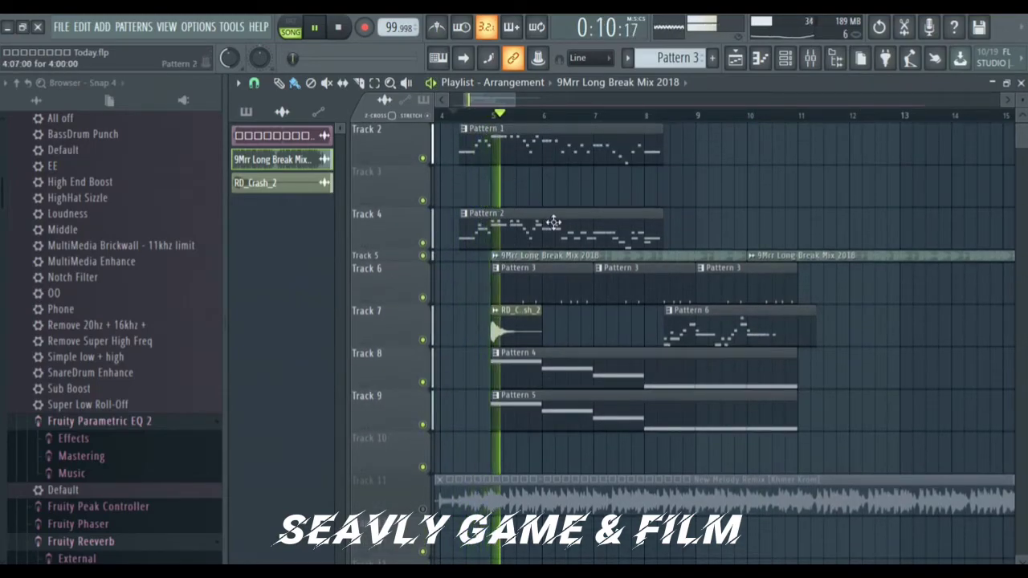
click(516, 322)
click(822, 361)
drag(840, 361, 830, 367)
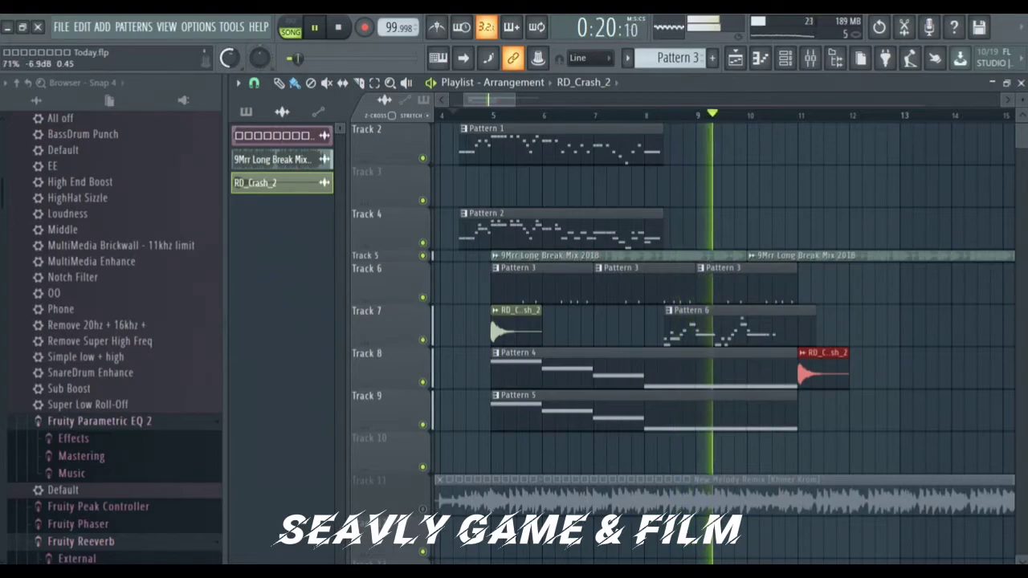
click(341, 28)
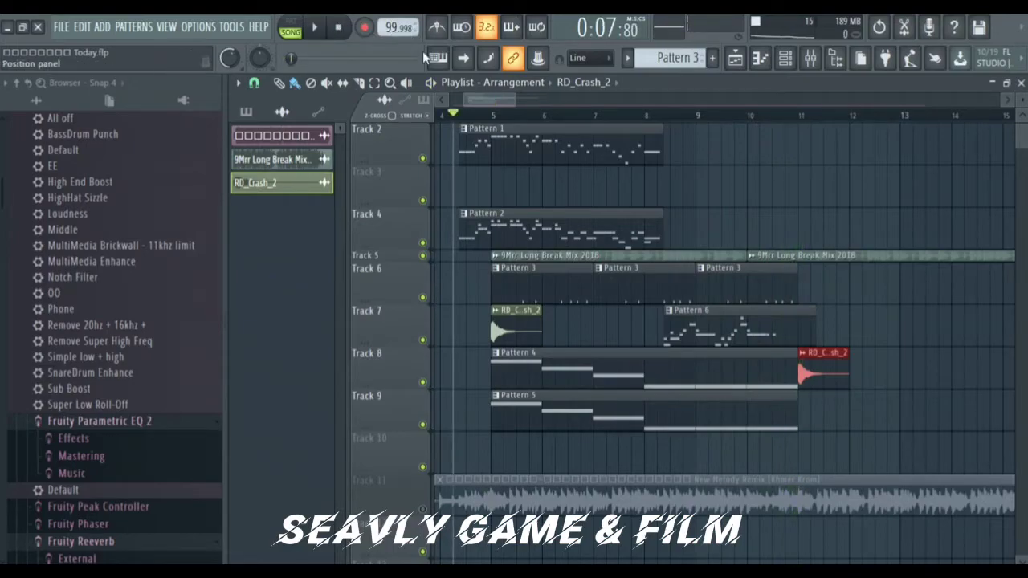
Step: Open Pattern 1 from Track 2 in the piano roll and select all of its reFX Nexus notes
double_click(595, 155)
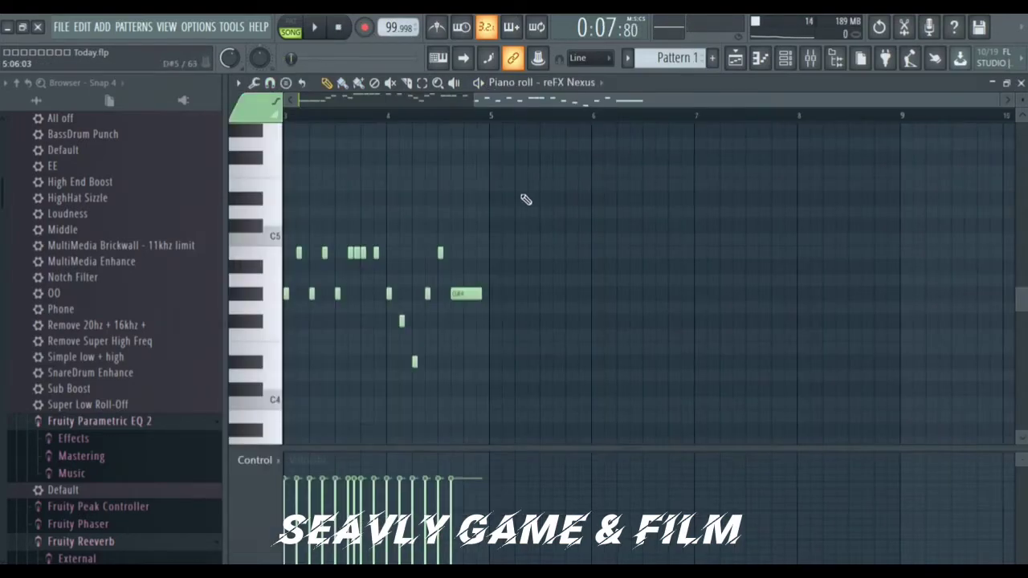
click(561, 90)
drag(492, 100, 193, 174)
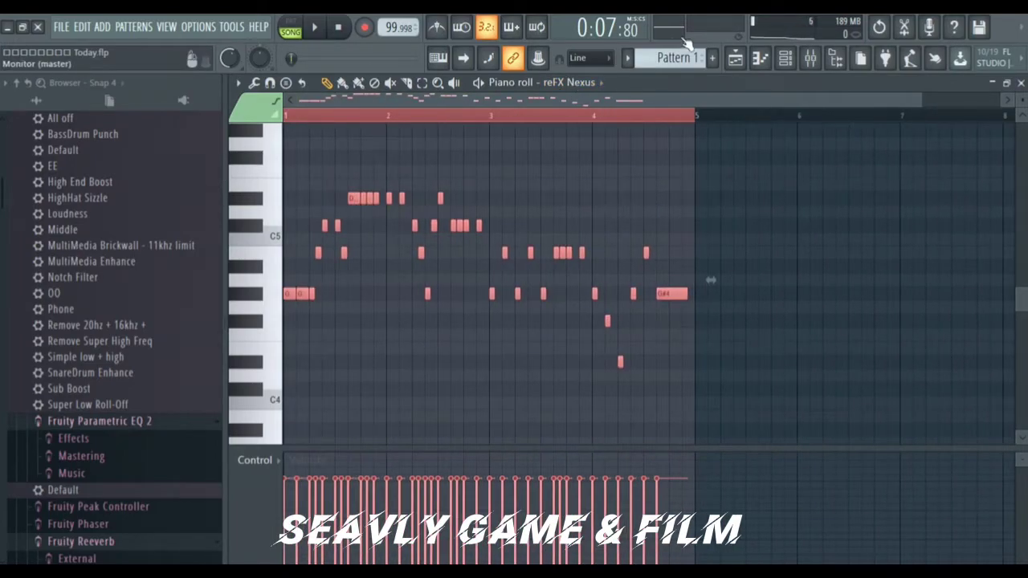
Step: Open Pattern 6 from Track 7 in the piano roll, play its reFX Nexus #2 melody, and stop playback
click(742, 60)
double_click(744, 336)
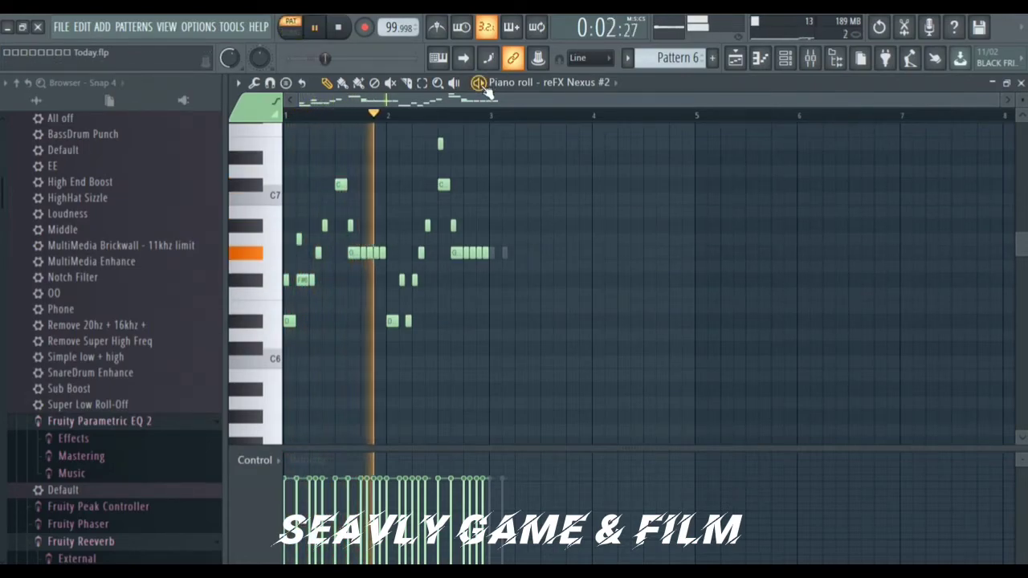
click(342, 29)
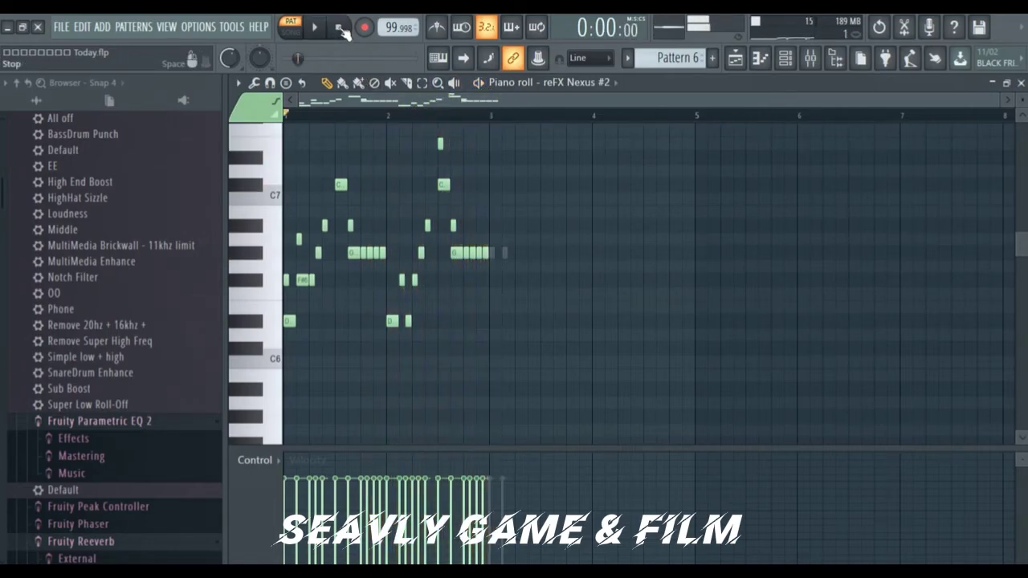
Step: Return to the playlist, set the song position at bar 4, and review the whole arrangement
click(738, 69)
scroll(655, 116, down, 2)
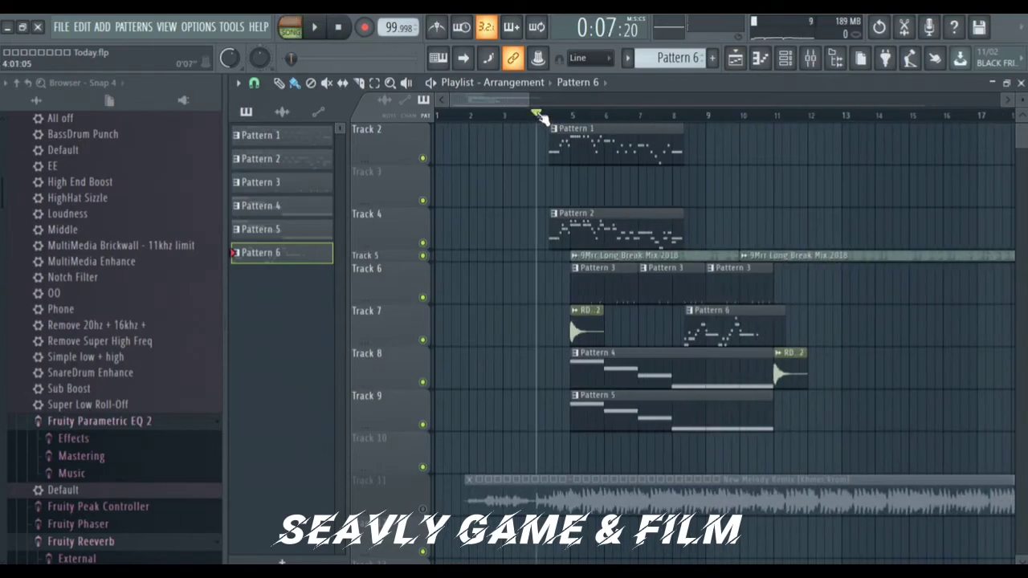
scroll(540, 116, up, 3)
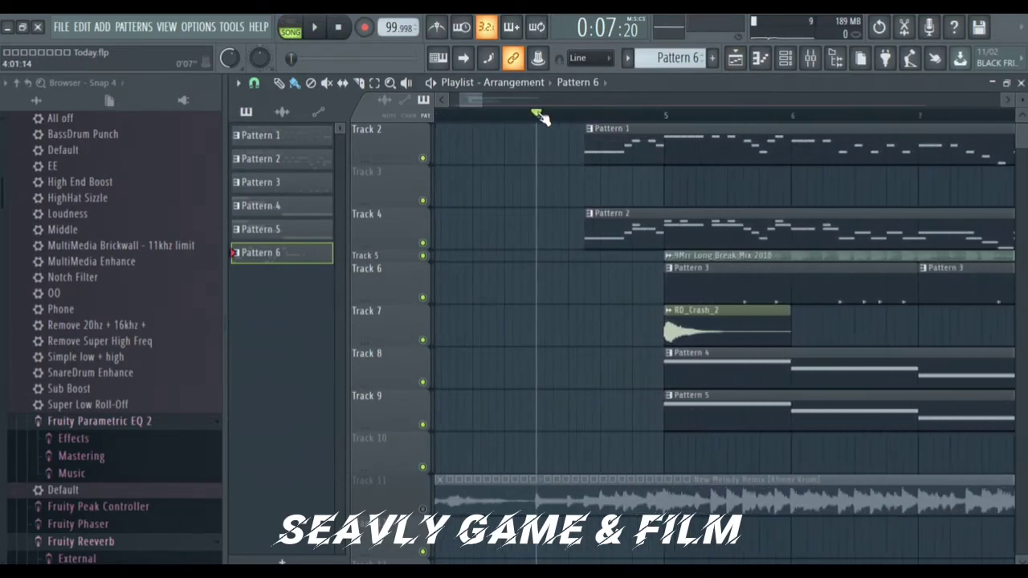
scroll(539, 116, down, 4)
scroll(562, 178, down, 1)
scroll(585, 153, up, 1)
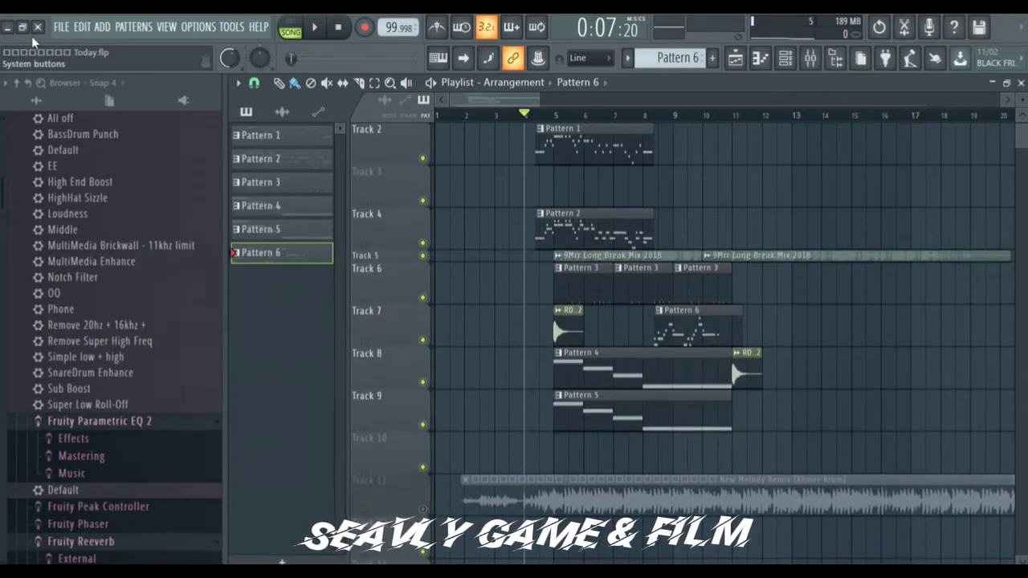
Step: Minimize FL Studio to the desktop and reposition the oCam recorder window
click(7, 28)
drag(499, 94, 584, 99)
right_click(585, 69)
click(667, 109)
drag(685, 106, 503, 100)
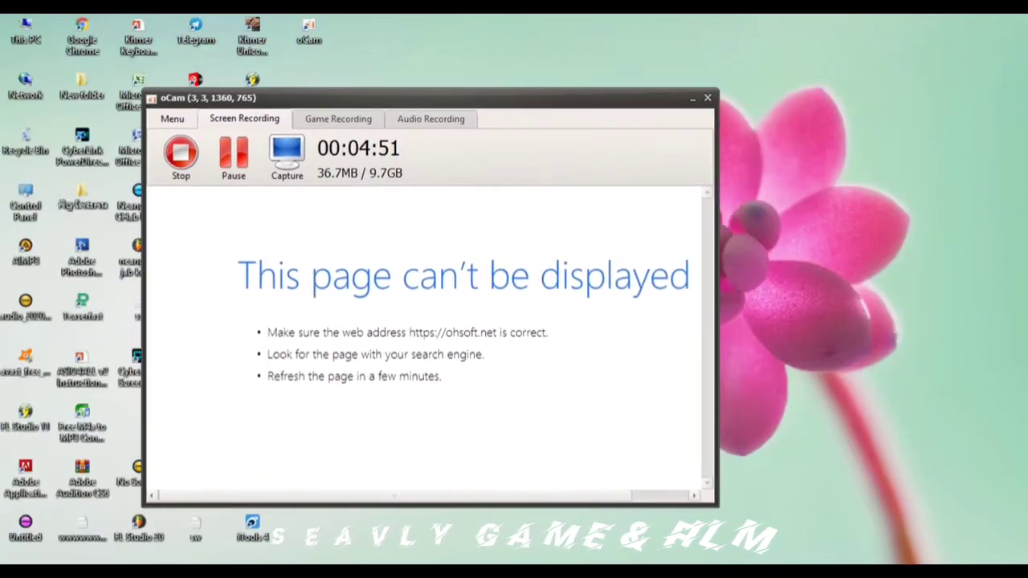
right_click(764, 193)
click(813, 232)
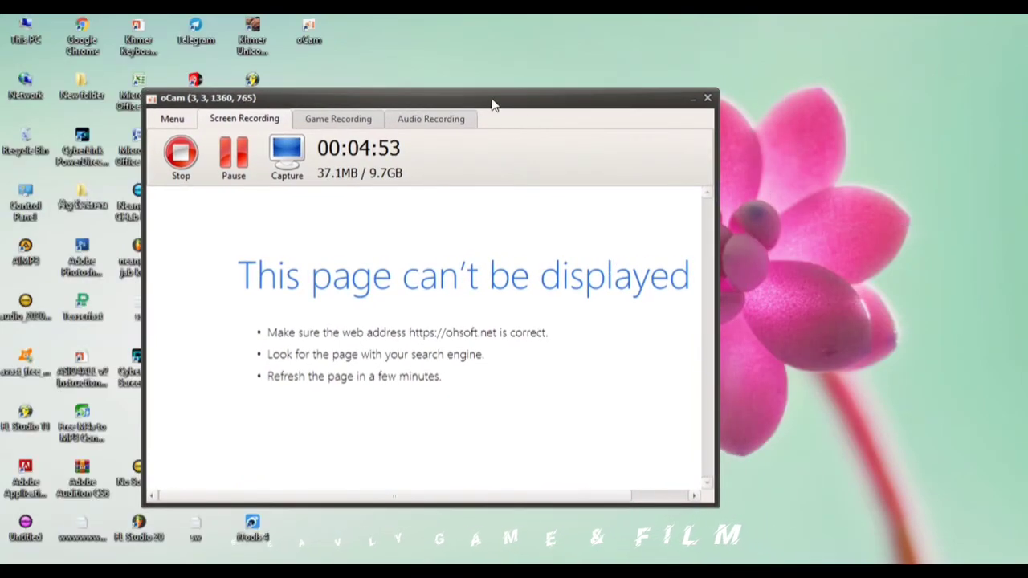
drag(488, 103, 641, 70)
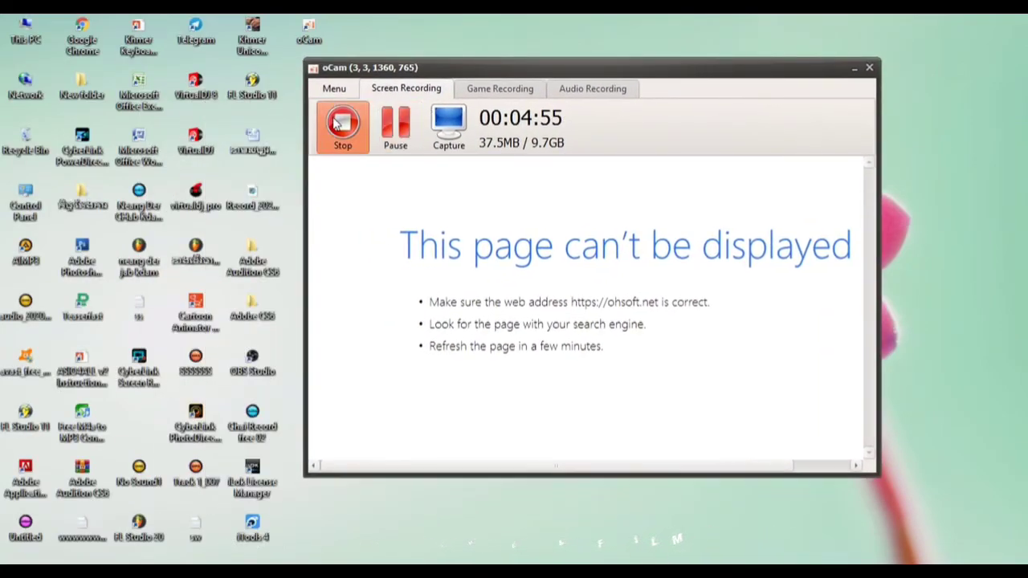